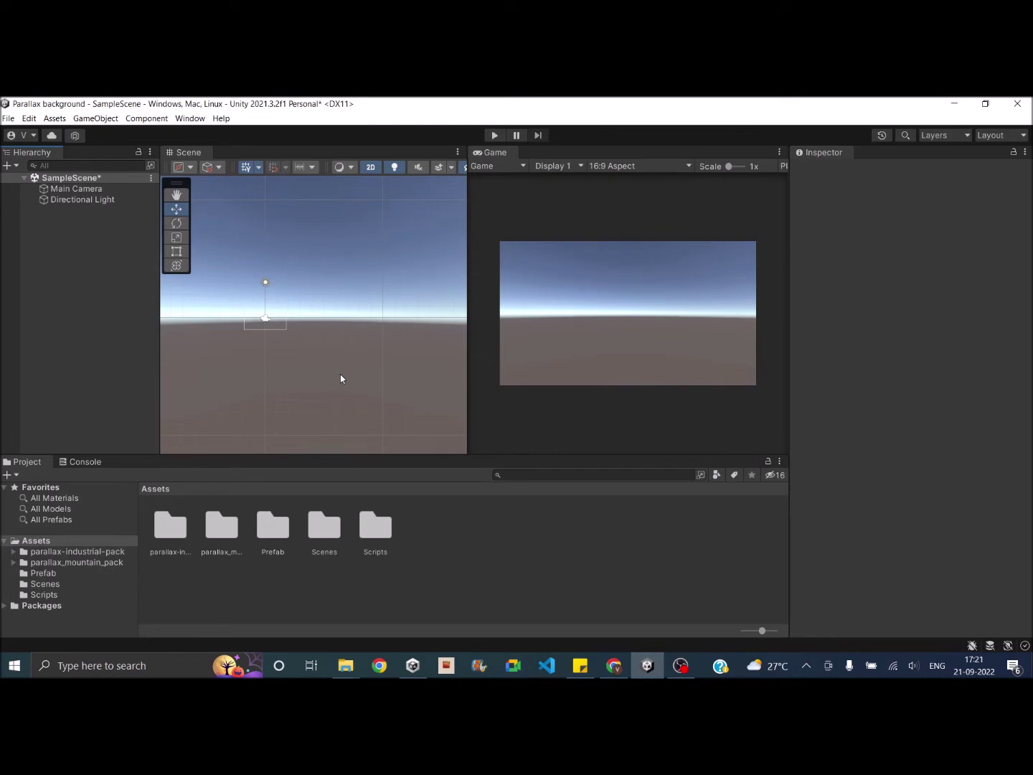
Browse into the Prefab folder, then return to the top-level Assets folder
{"action": "double_click", "coordinate": [273, 525]}
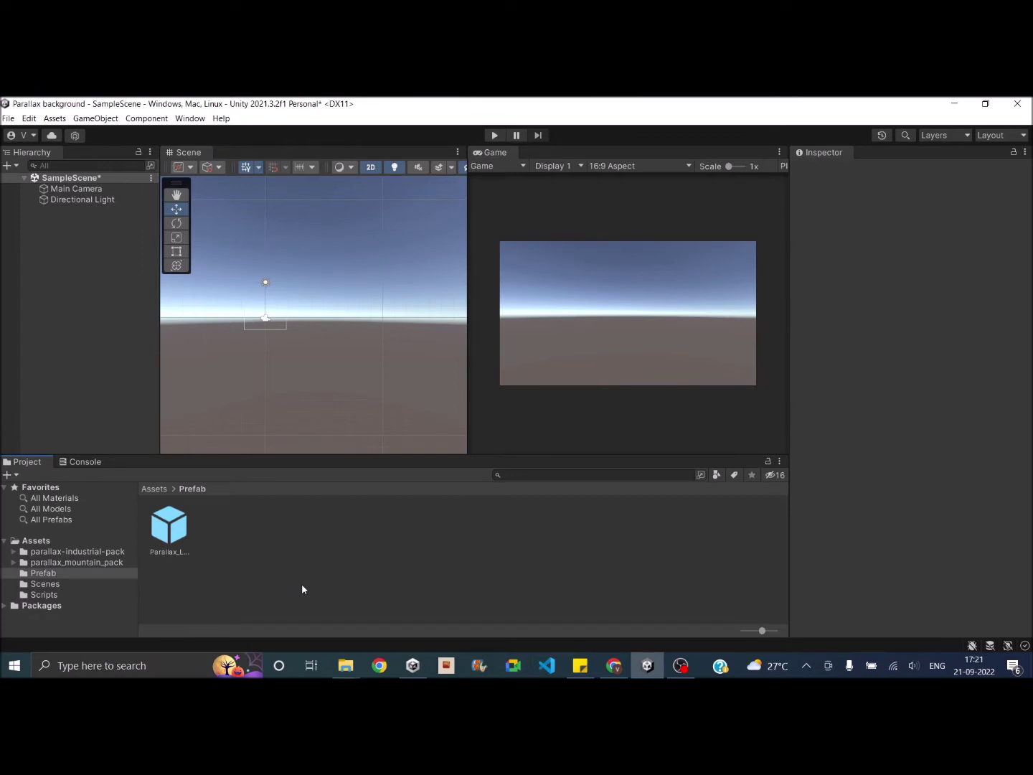
{"action": "left_click", "coordinate": [61, 545]}
View the Assets context menu's Import Package options without importing, then reopen the Prefab folder
{"action": "right_click", "coordinate": [457, 586]}
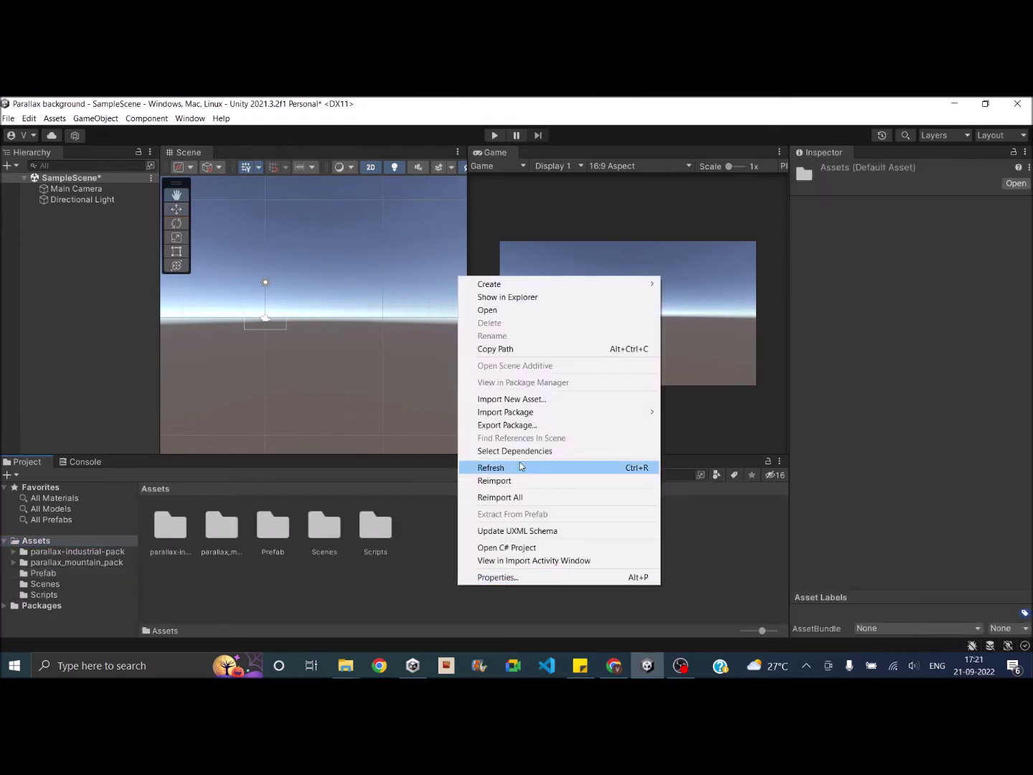
{"action": "mouse_move", "coordinate": [506, 412]}
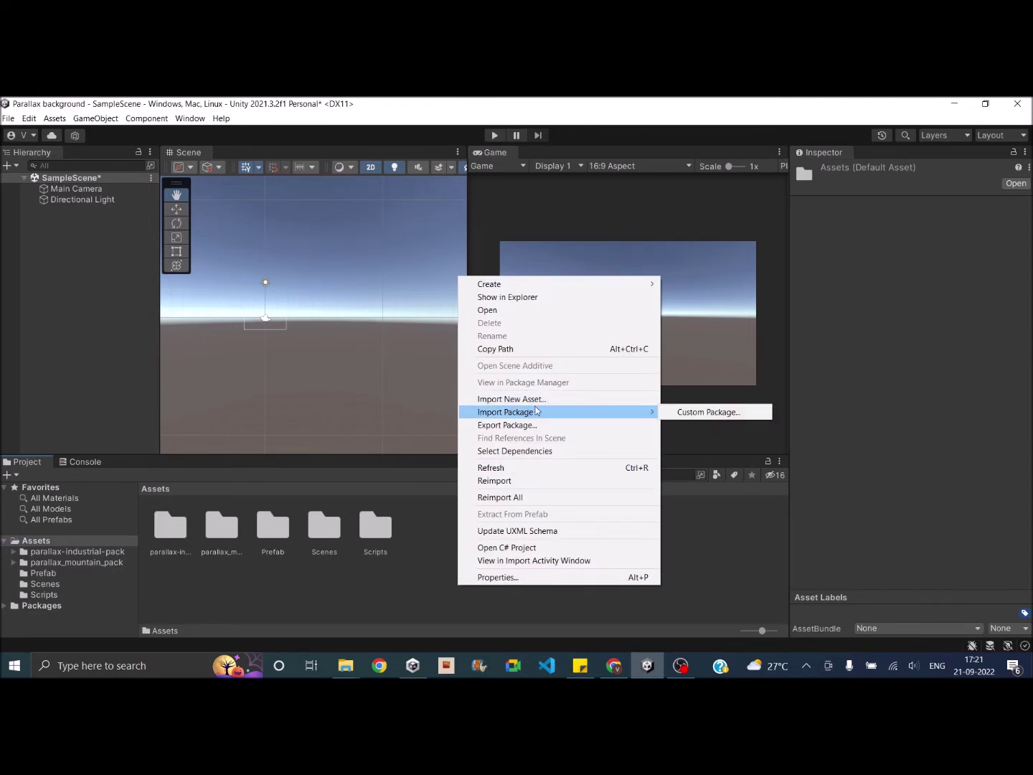
{"action": "left_click", "coordinate": [699, 535]}
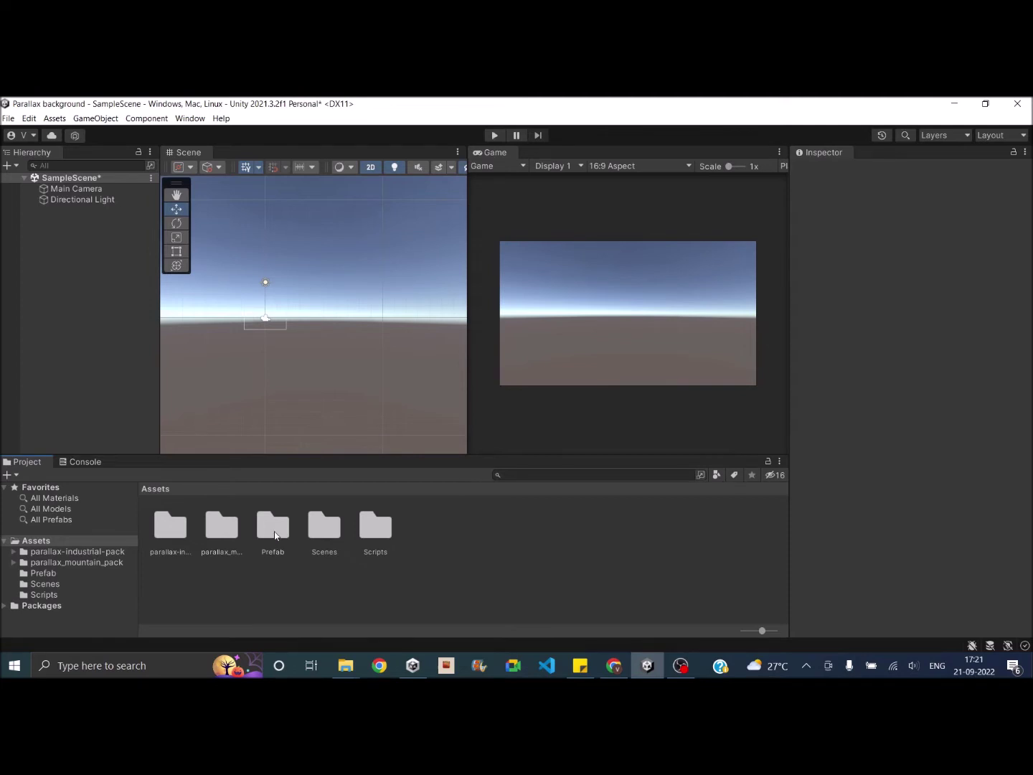
{"action": "double_click", "coordinate": [274, 533]}
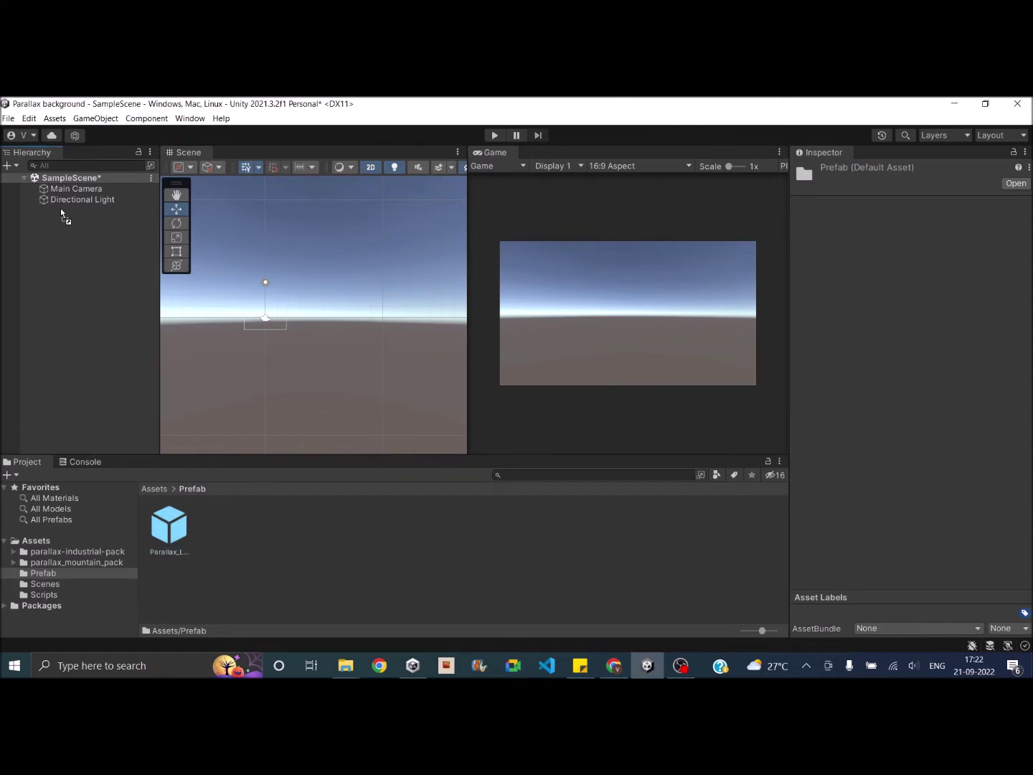
Drag the Parallax_Layer prefab into the Hierarchy five times, creating Parallax_Layer through Parallax_Layer (4)
{"action": "left_click_drag", "start_coordinate": [172, 536], "coordinate": [64, 212]}
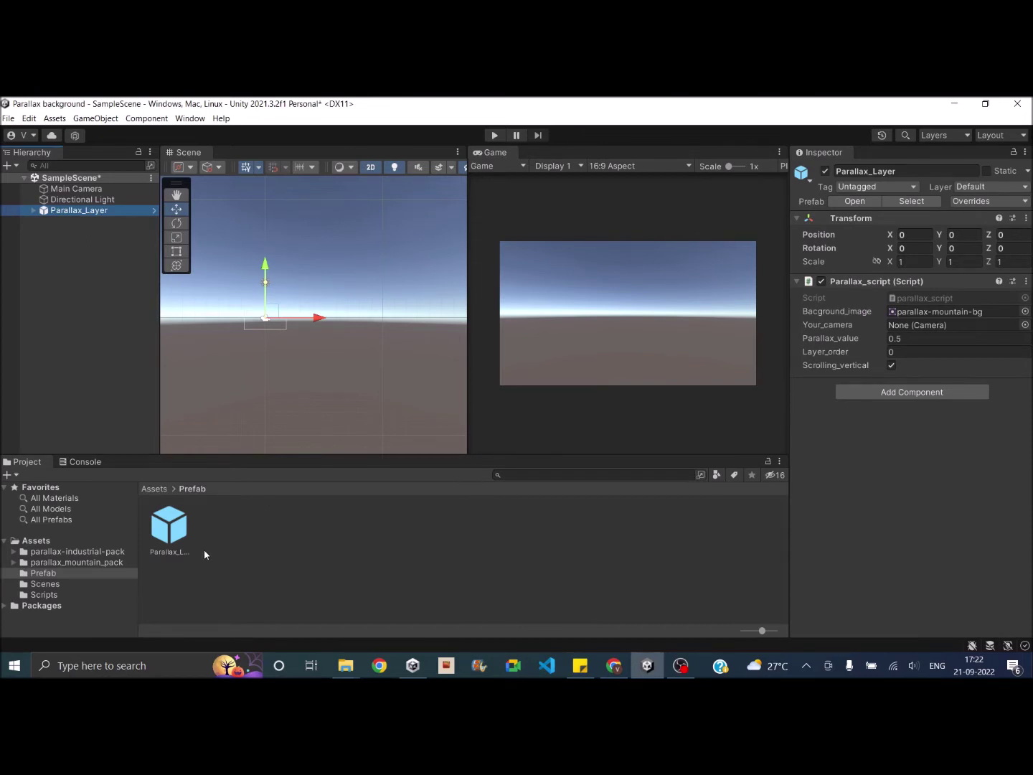
{"action": "left_click_drag", "start_coordinate": [170, 527], "coordinate": [69, 249]}
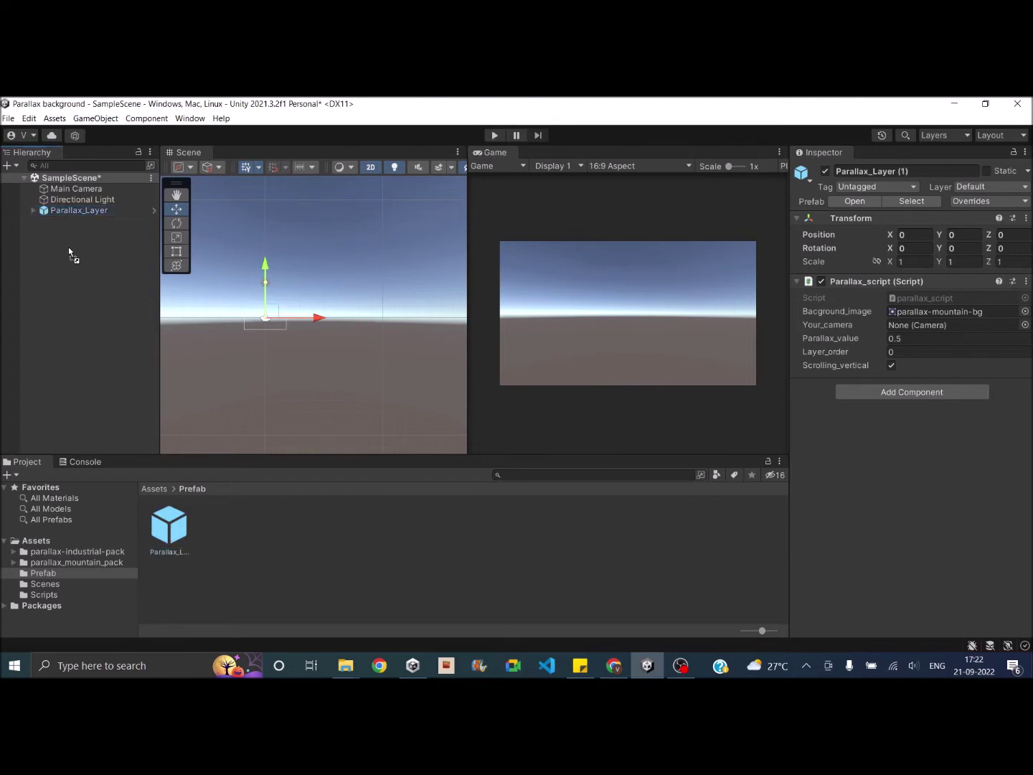
{"action": "left_click_drag", "start_coordinate": [169, 526], "coordinate": [120, 347]}
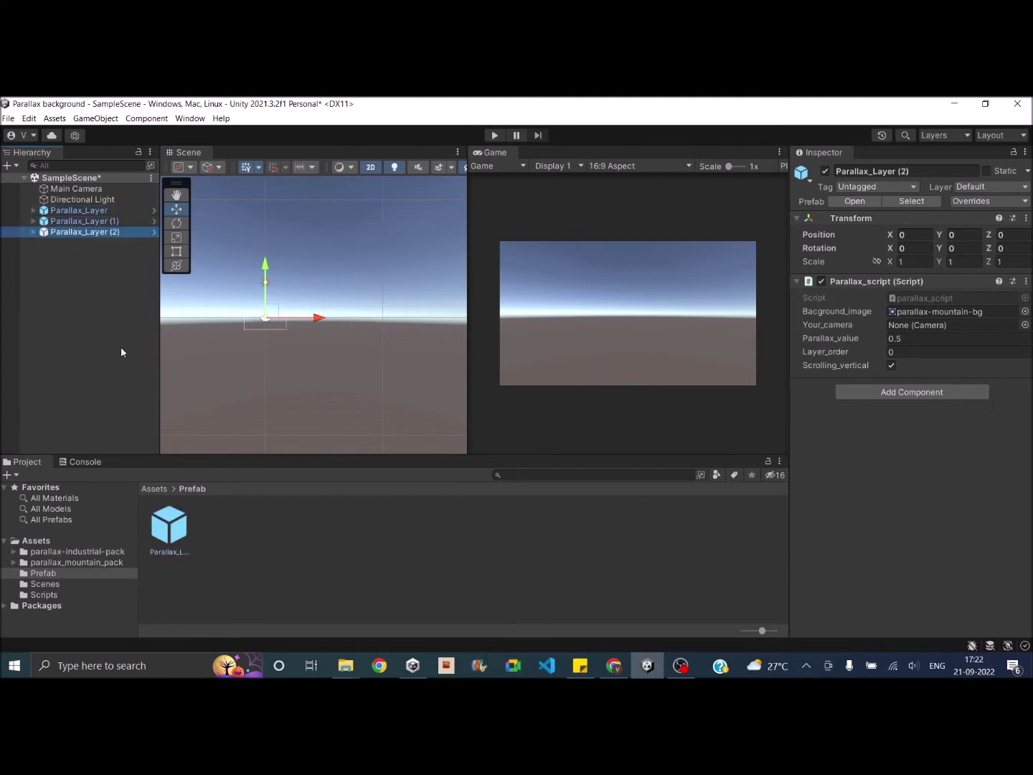
{"action": "left_click_drag", "start_coordinate": [169, 526], "coordinate": [74, 264]}
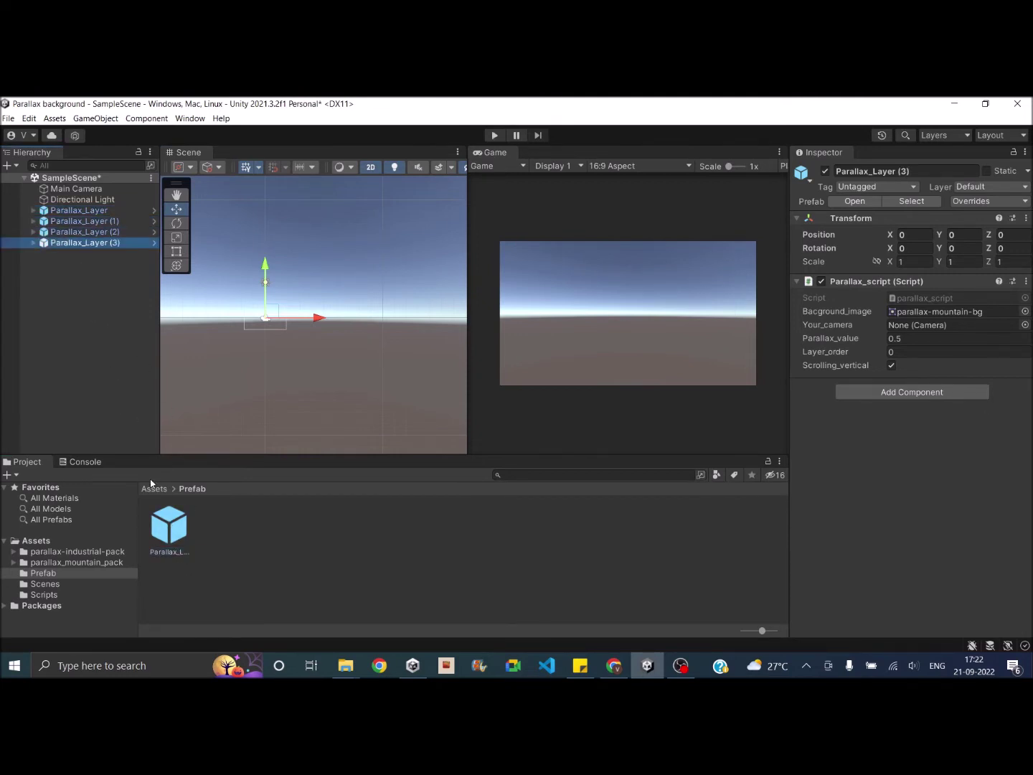
{"action": "left_click_drag", "start_coordinate": [169, 526], "coordinate": [97, 258]}
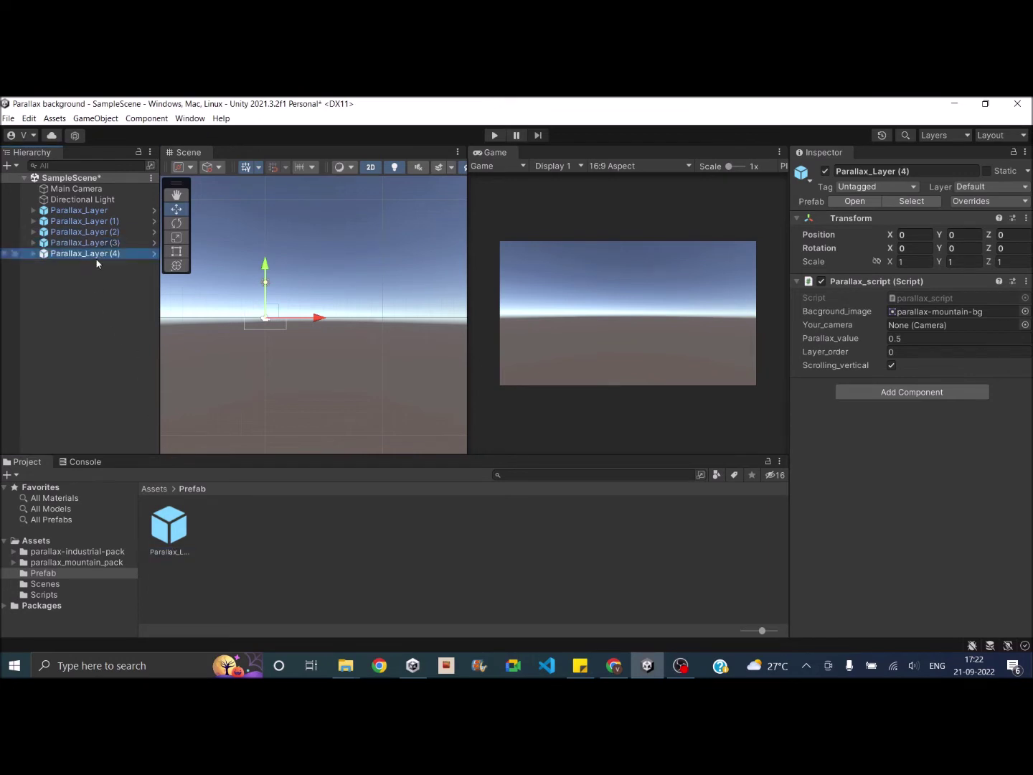
Set Parallax_Layer's parallax value to 1, and Parallax_Layer (1) to layer order 1 with parallax .22
{"action": "left_click", "coordinate": [92, 212]}
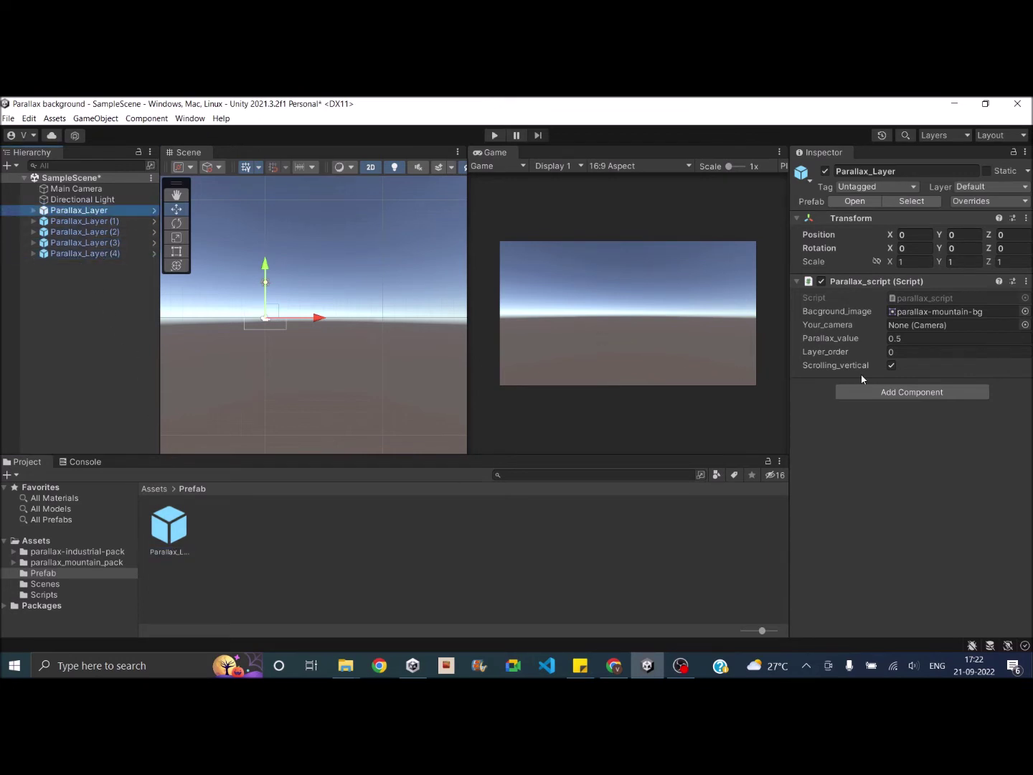
{"action": "left_click", "coordinate": [917, 341]}
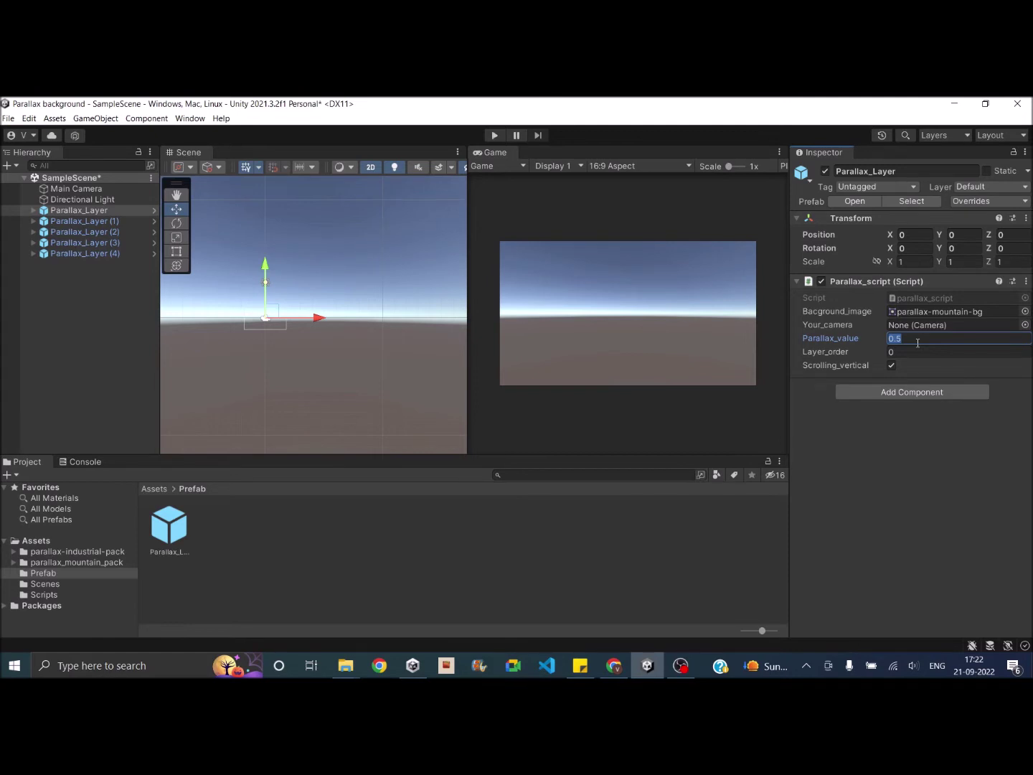
{"action": "type", "text": "1"}
{"action": "left_click", "coordinate": [120, 221]}
{"action": "left_click", "coordinate": [913, 353]}
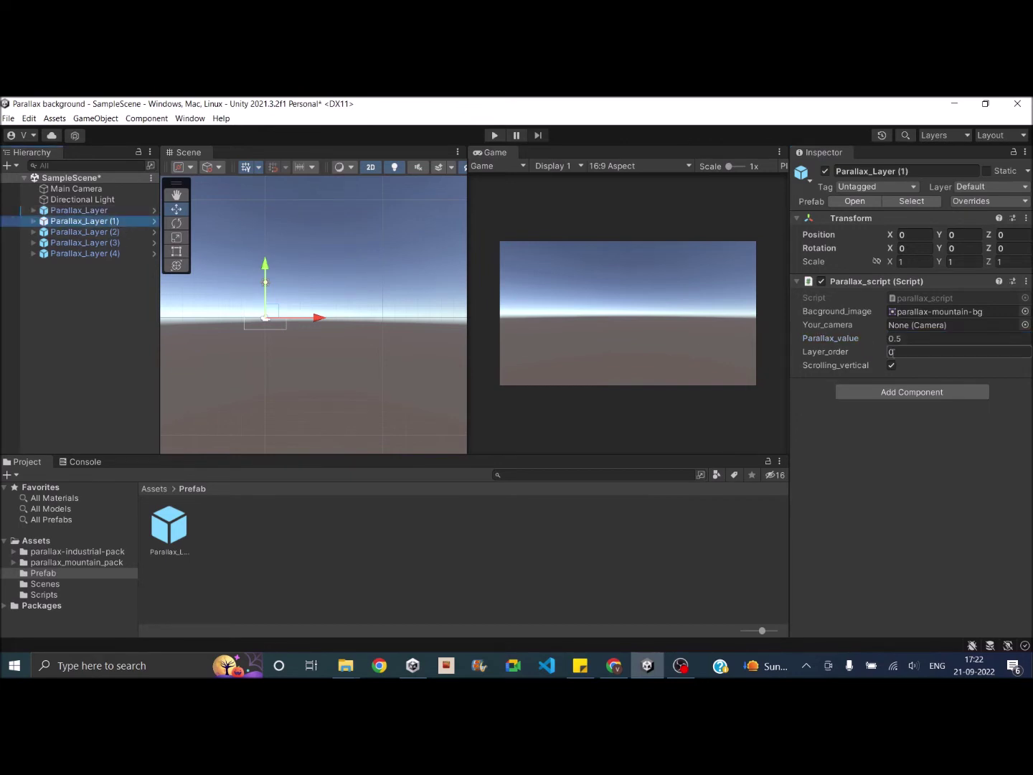
{"action": "type", "text": "1"}
{"action": "left_click", "coordinate": [908, 339]}
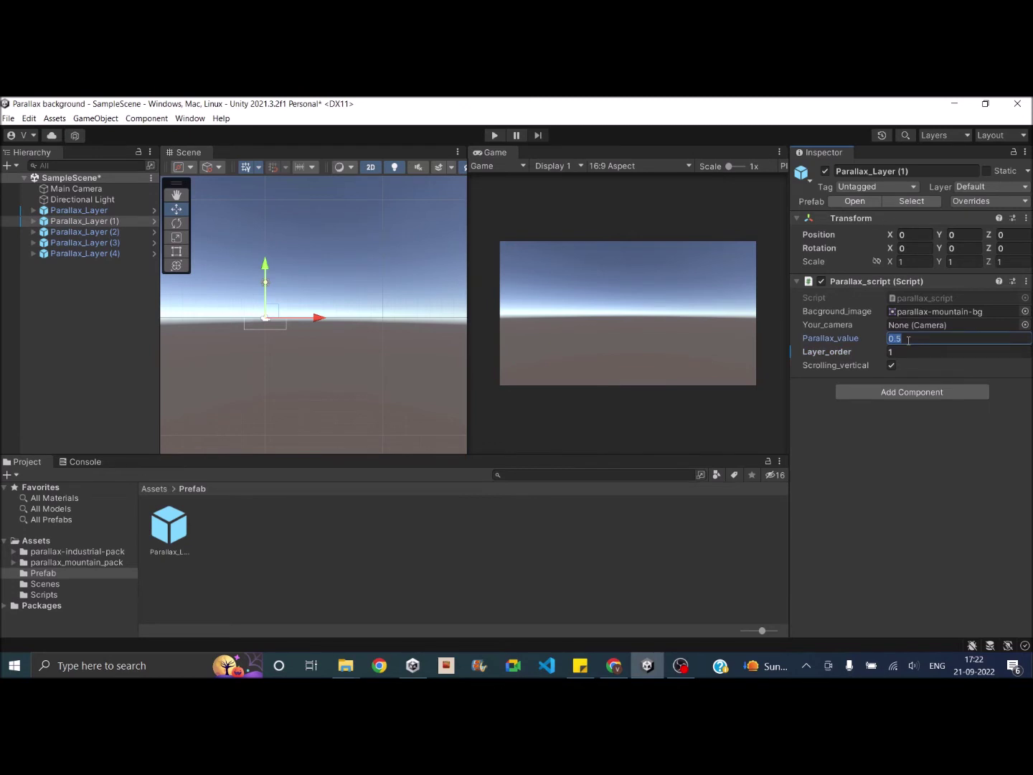
{"action": "type", "text": ".22"}
Set Parallax_Layer (2) to order 2 / parallax 0.4 and Parallax_Layer (3) to order 3 / parallax 0.6
{"action": "left_click", "coordinate": [117, 233]}
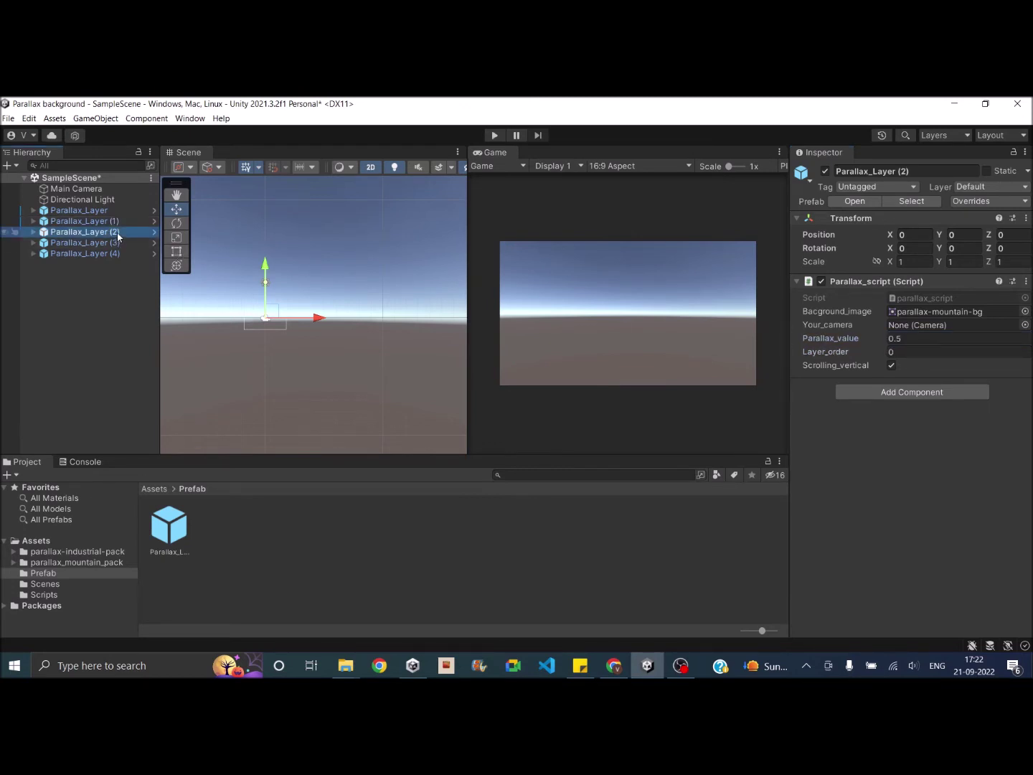
{"action": "left_click", "coordinate": [901, 351]}
{"action": "type", "text": "3"}
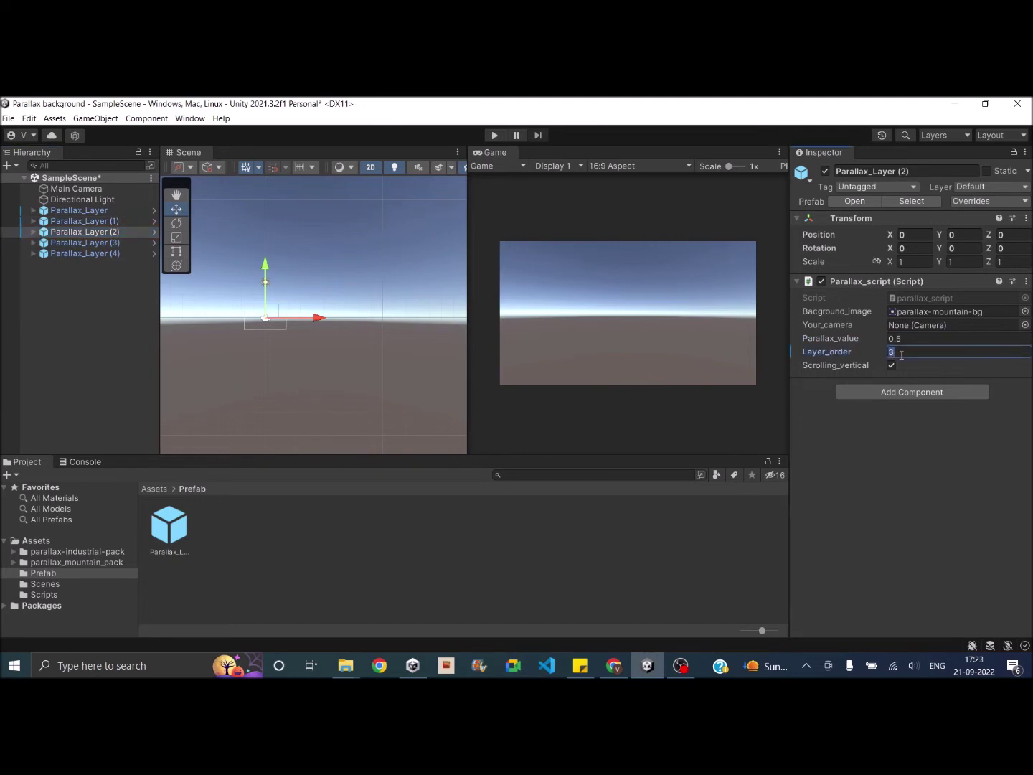
{"action": "type", "text": "2"}
{"action": "left_click", "coordinate": [915, 340]}
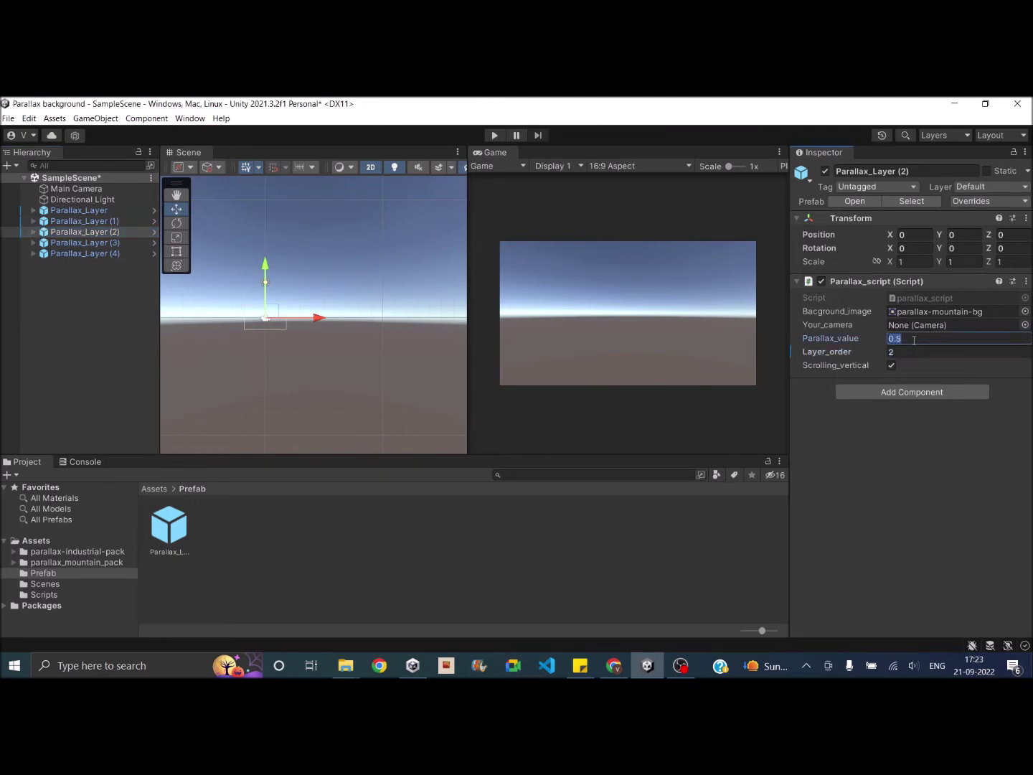
{"action": "type", "text": "0.4"}
{"action": "left_click", "coordinate": [80, 242]}
{"action": "left_click", "coordinate": [906, 352]}
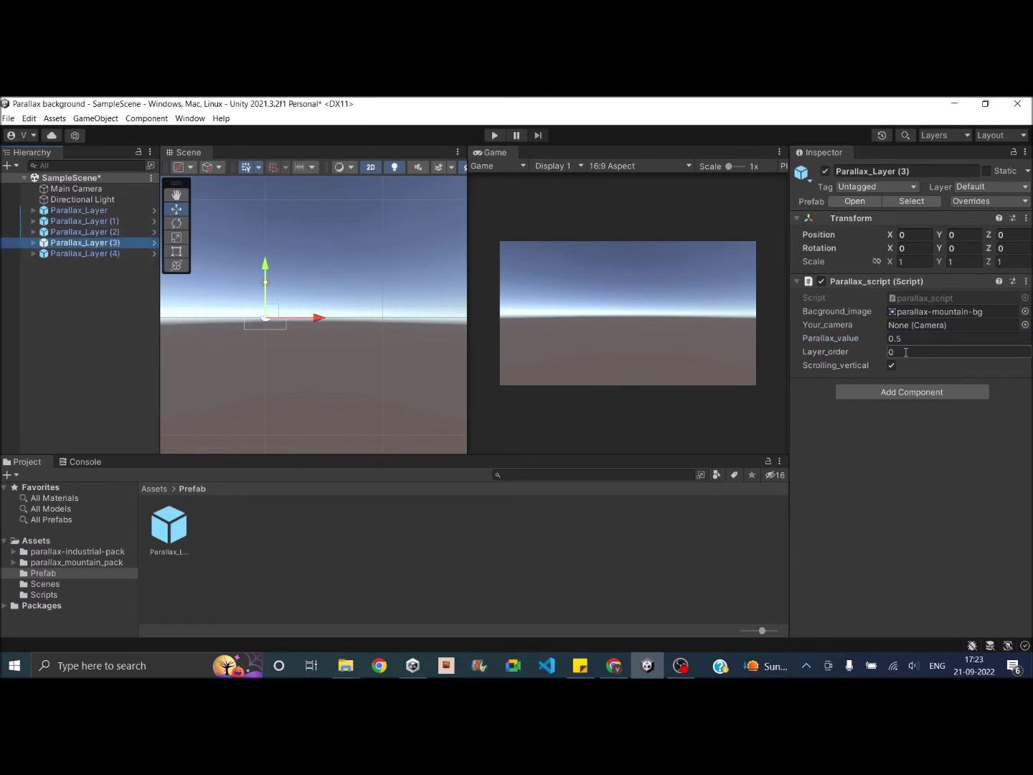
{"action": "type", "text": "3"}
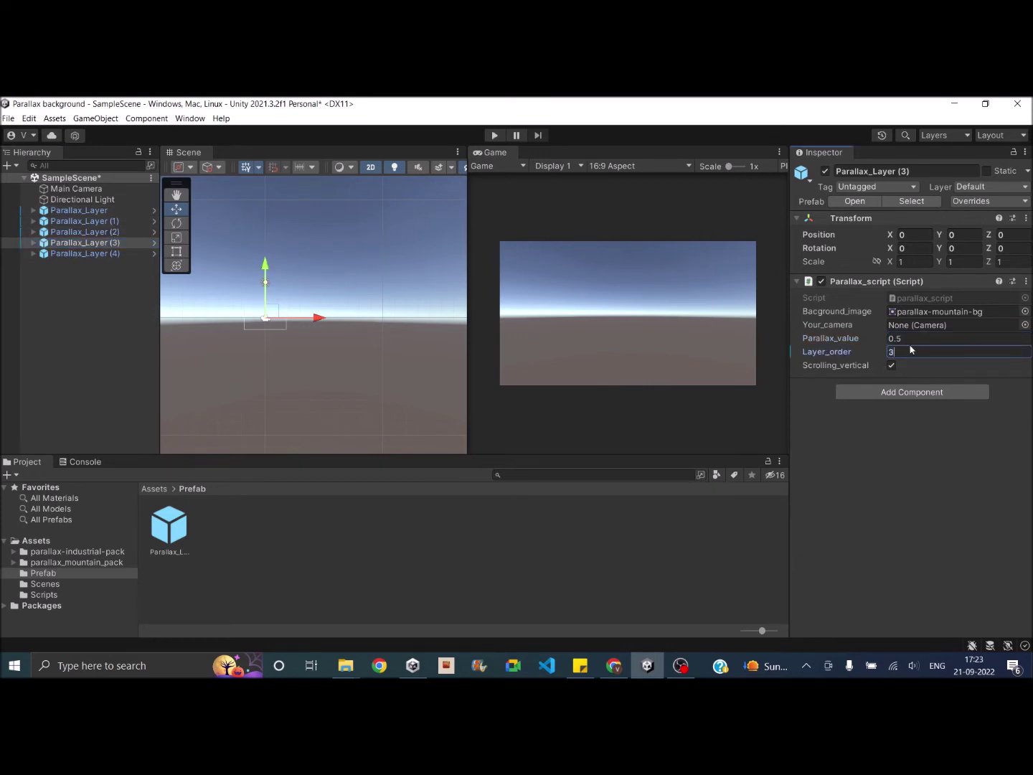
{"action": "left_click", "coordinate": [912, 341]}
{"action": "type", "text": ".6"}
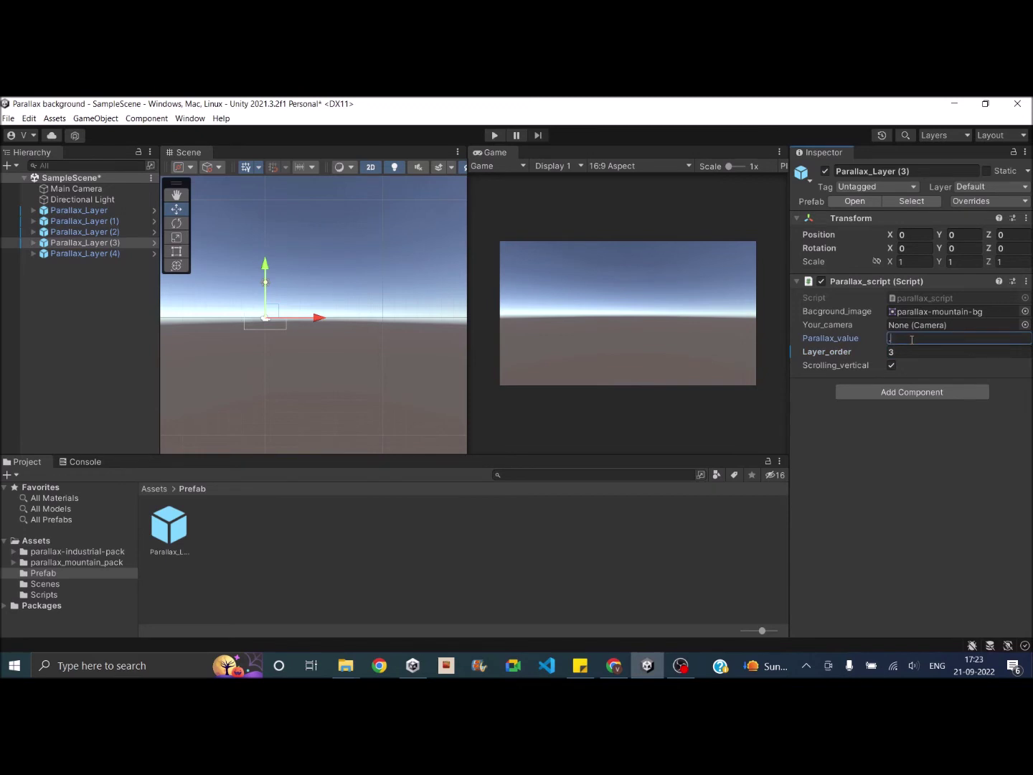
Set Parallax_Layer (4) to layer order 4, then revisit the first Parallax_Layer's settings
{"action": "left_click", "coordinate": [95, 254]}
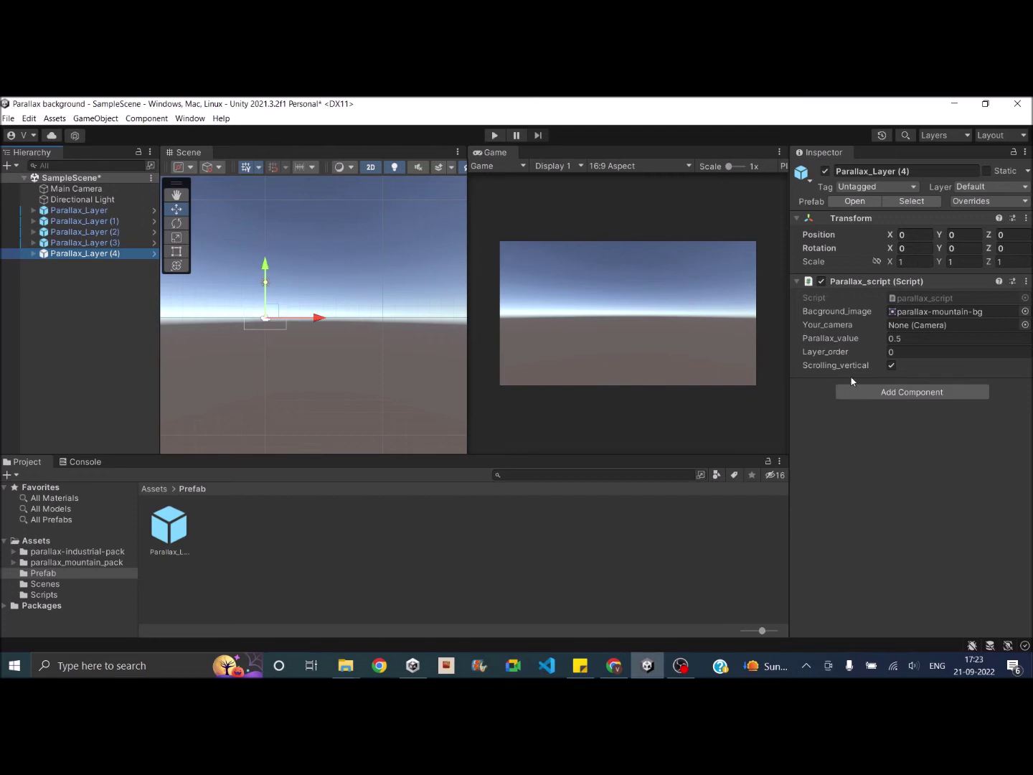
{"action": "left_click", "coordinate": [891, 366]}
{"action": "left_click", "coordinate": [916, 352]}
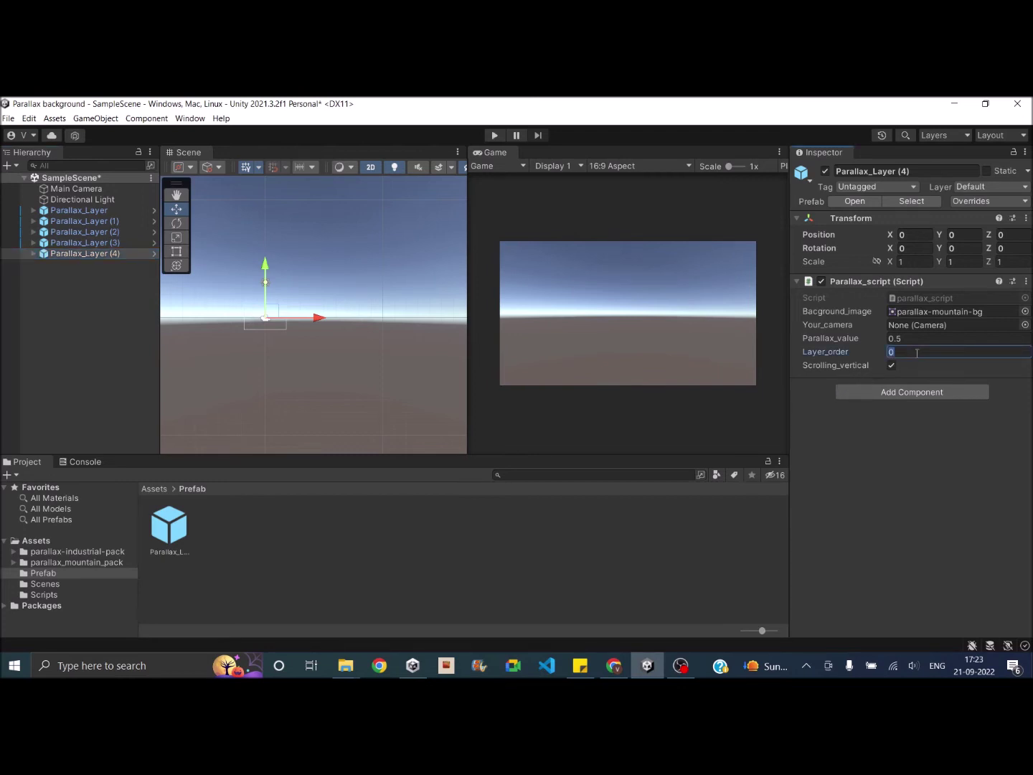
{"action": "type", "text": "4"}
{"action": "left_click", "coordinate": [917, 339]}
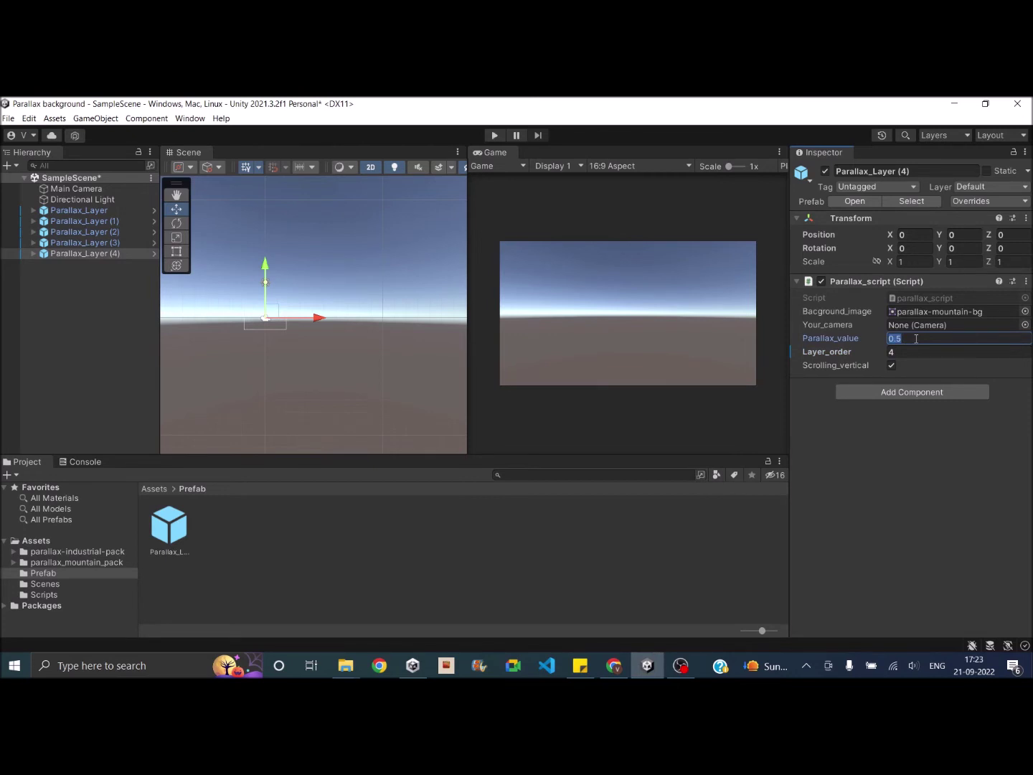
{"action": "left_click", "coordinate": [79, 210]}
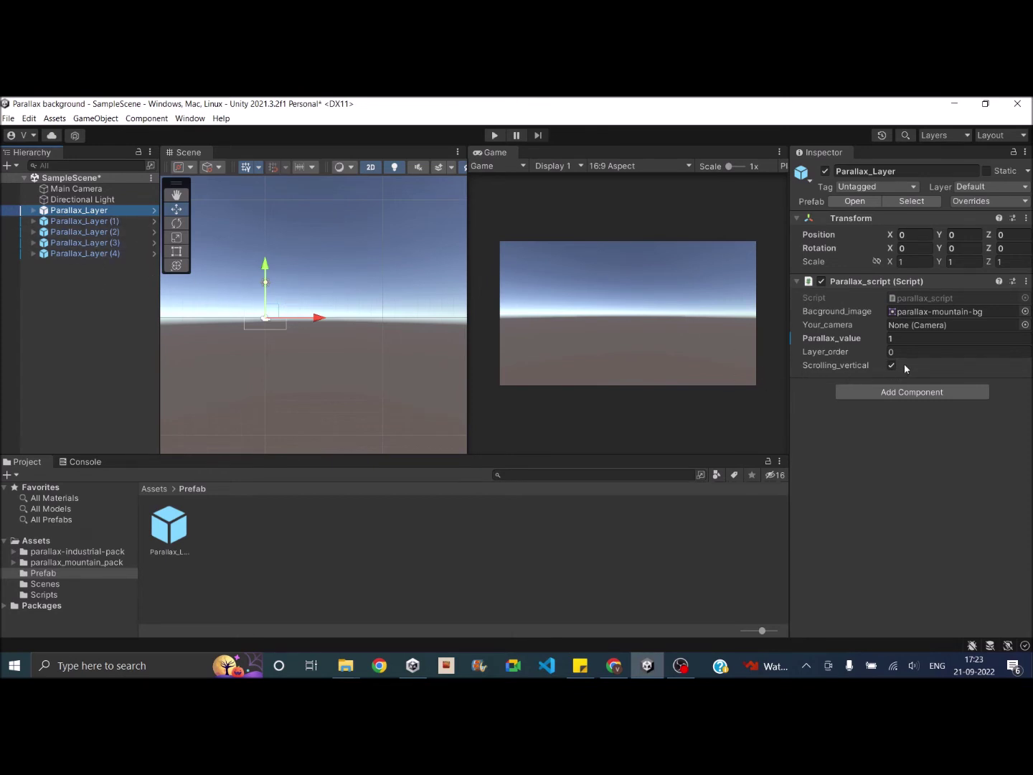
Check layers (1)–(4) carry parallax 0.2–0.8 and orders 1–4, and turn off vertical scrolling on Parallax_Layer (4)
{"action": "left_click", "coordinate": [92, 220]}
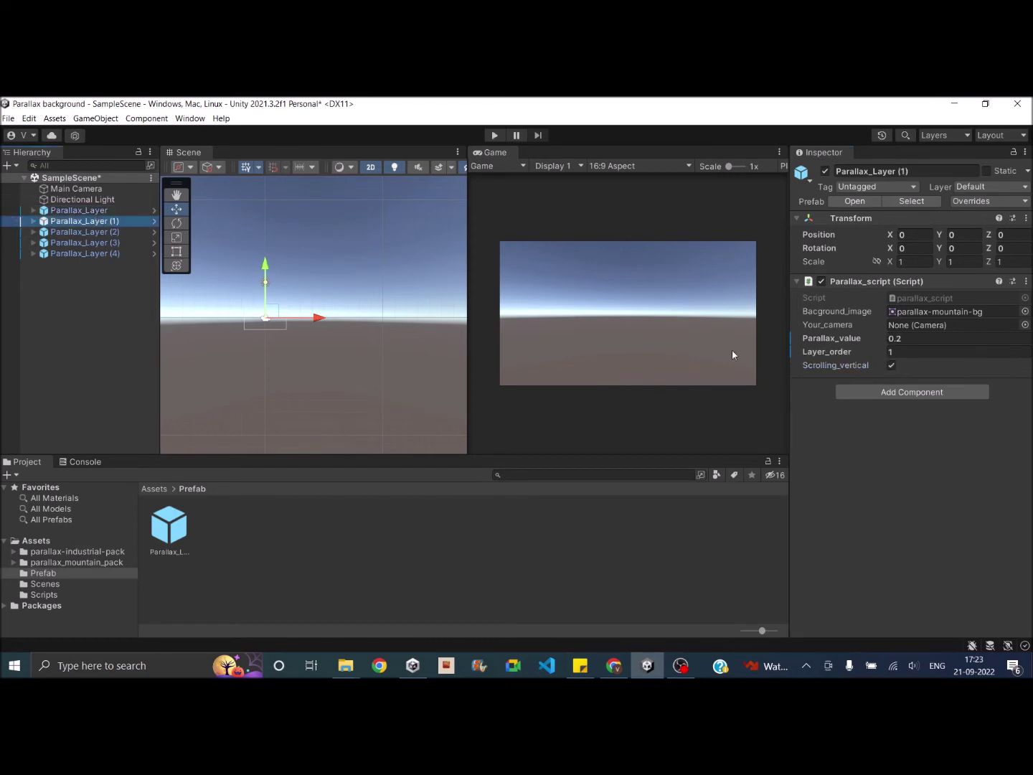
{"action": "left_click", "coordinate": [81, 232]}
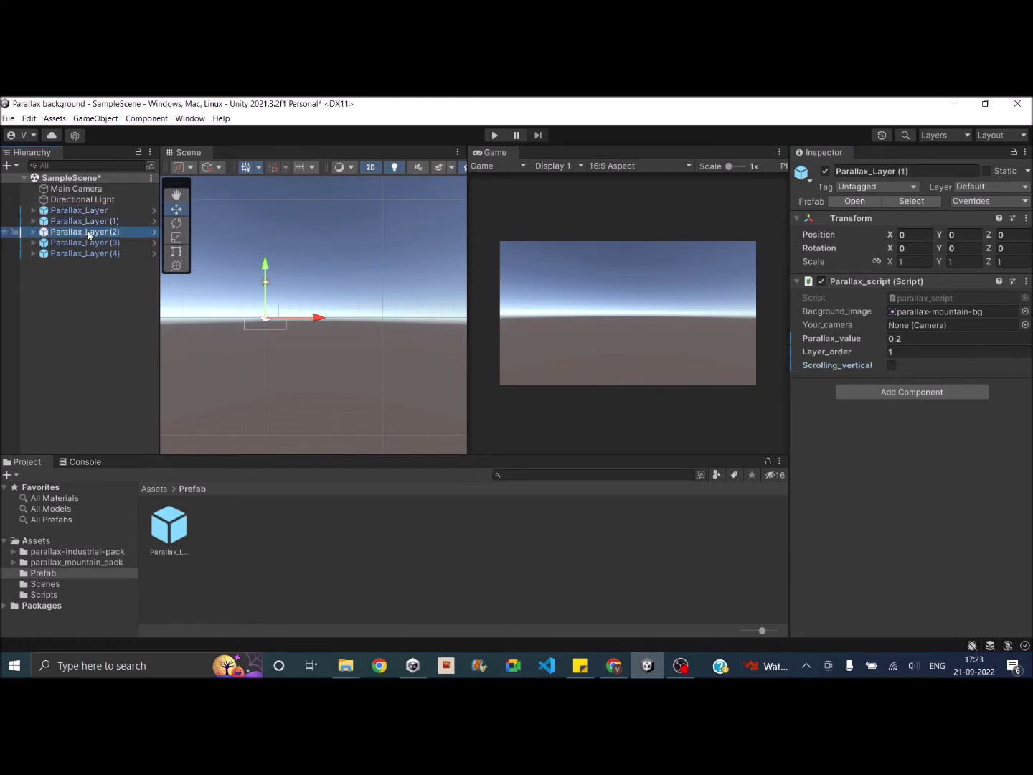
{"action": "left_click", "coordinate": [81, 242]}
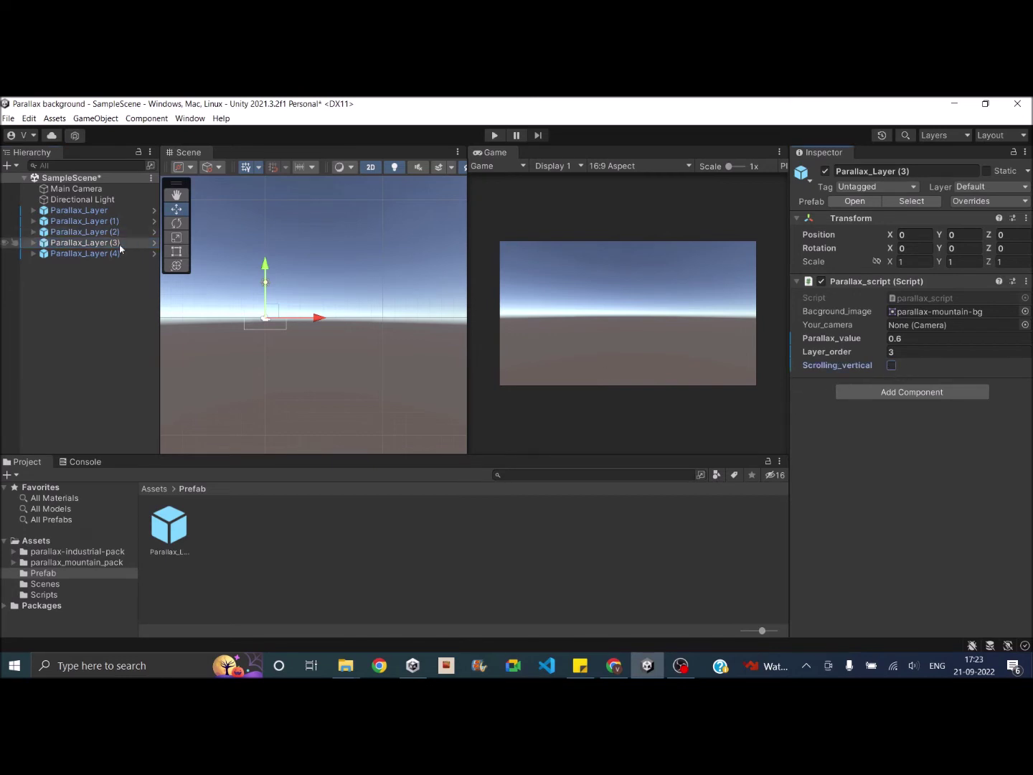
{"action": "left_click", "coordinate": [81, 253]}
{"action": "left_click", "coordinate": [892, 365]}
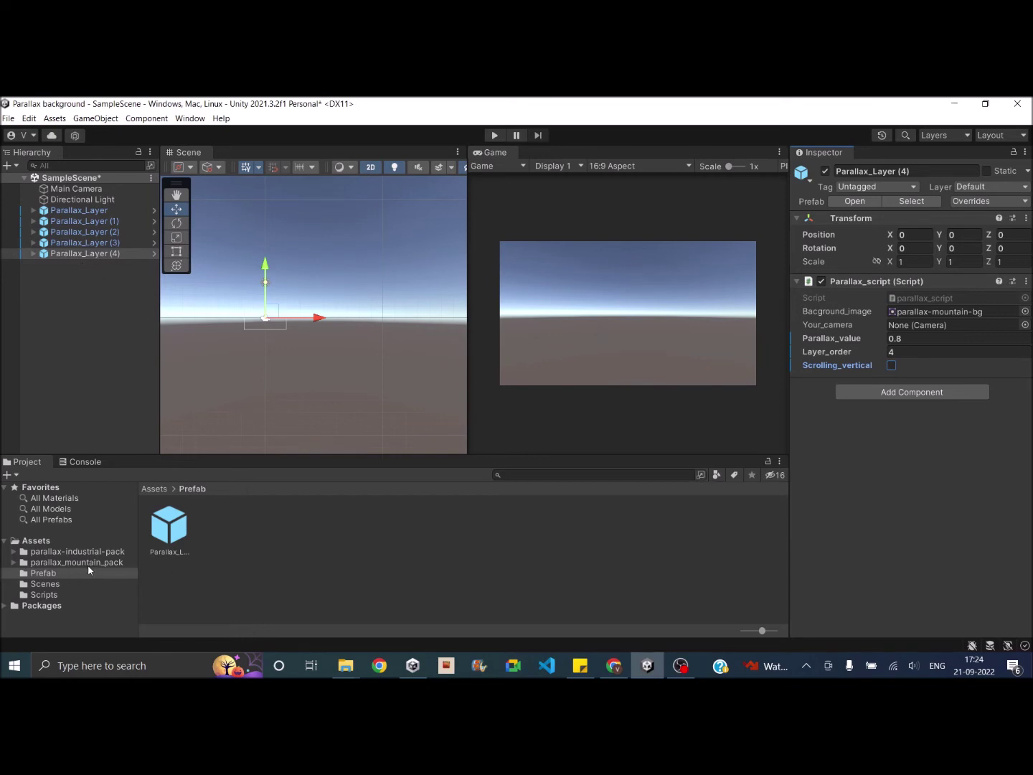
From parallax_mountain_pack's layers folder, assign the sky backdrop to Parallax_Layer and the third sprite to Parallax_Layer (1)
{"action": "left_click", "coordinate": [60, 563]}
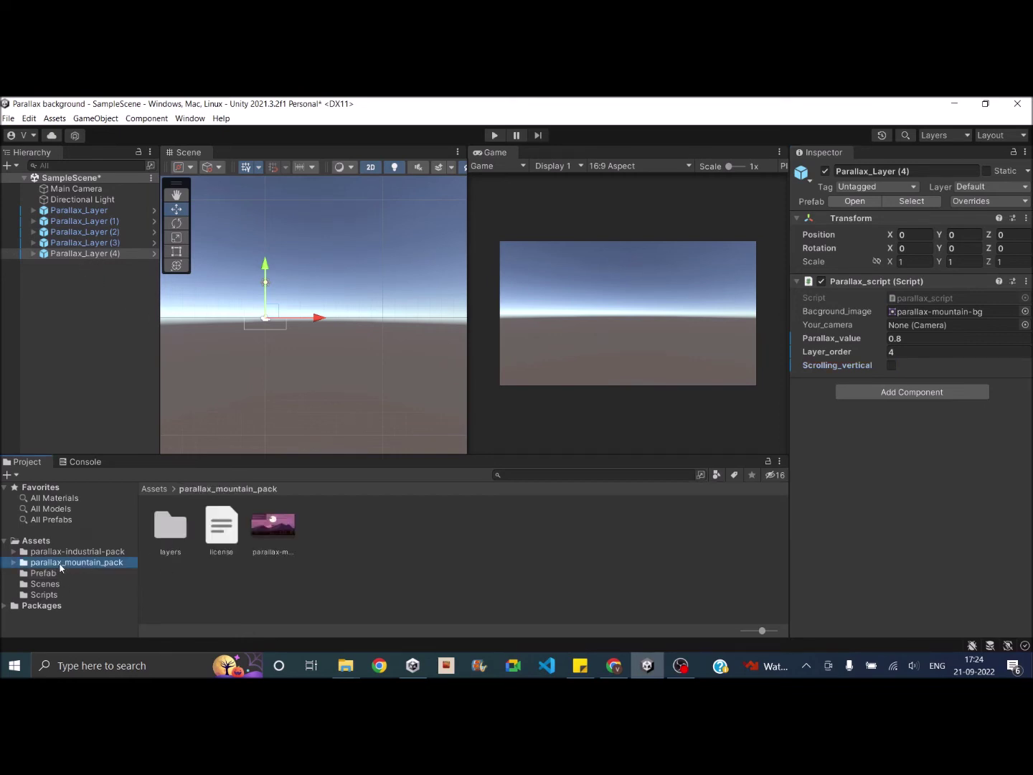
{"action": "double_click", "coordinate": [171, 529]}
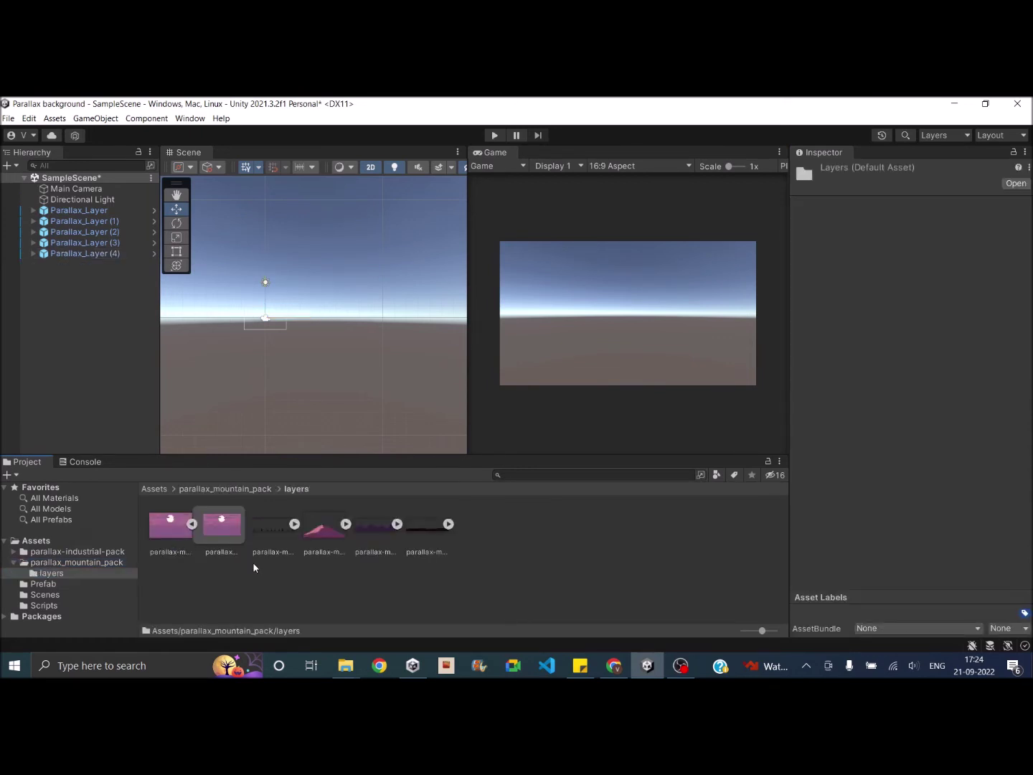
{"action": "left_click", "coordinate": [191, 524]}
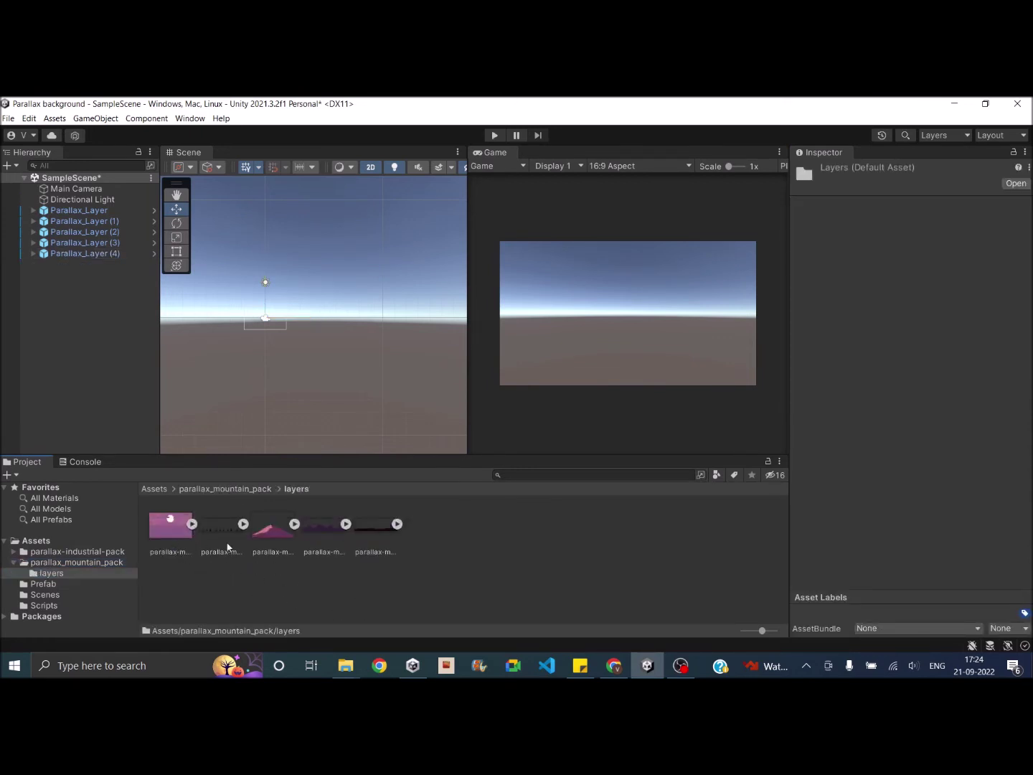
{"action": "left_click", "coordinate": [109, 210]}
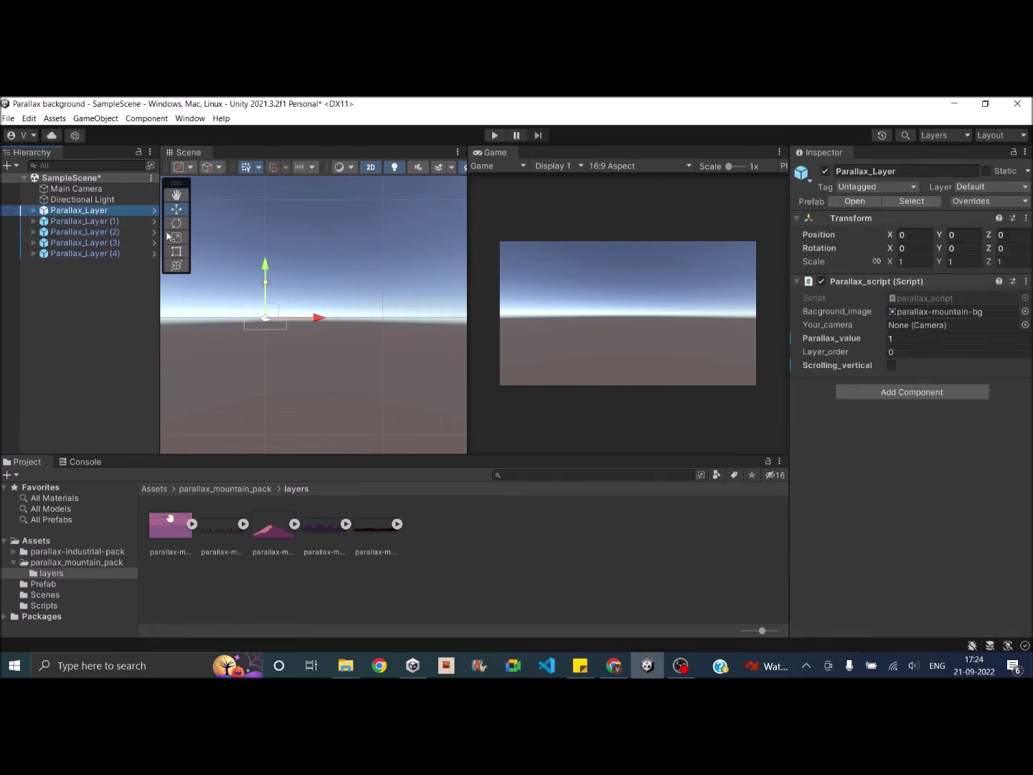
{"action": "left_click_drag", "start_coordinate": [184, 526], "coordinate": [943, 313]}
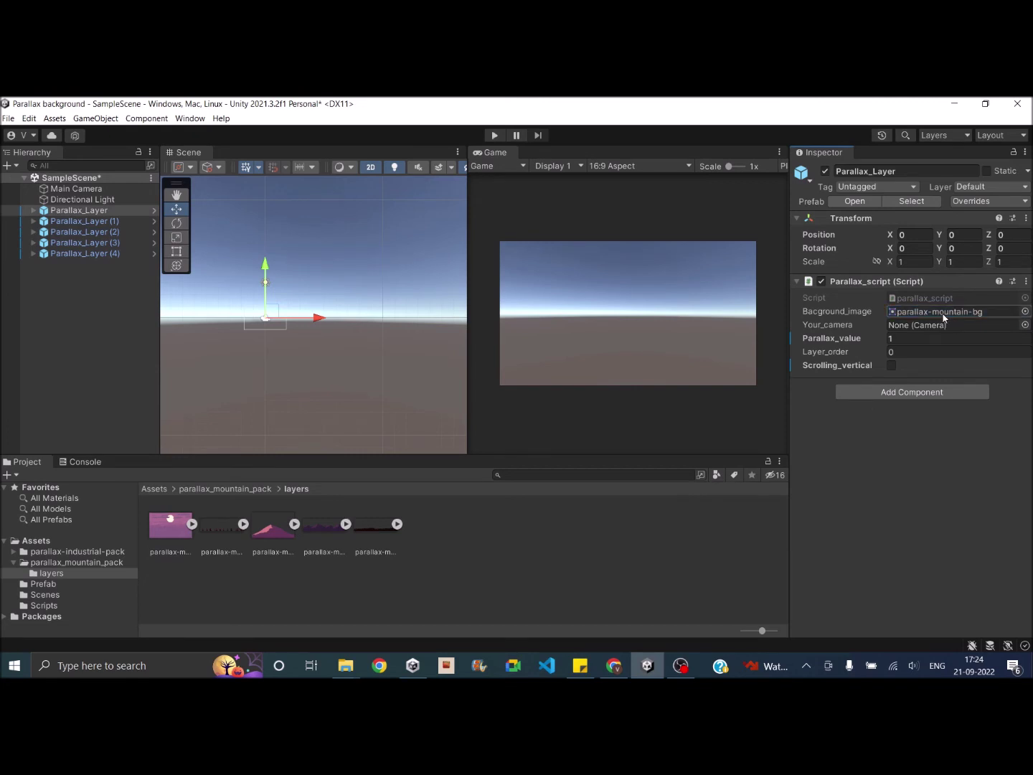
{"action": "left_click", "coordinate": [118, 216]}
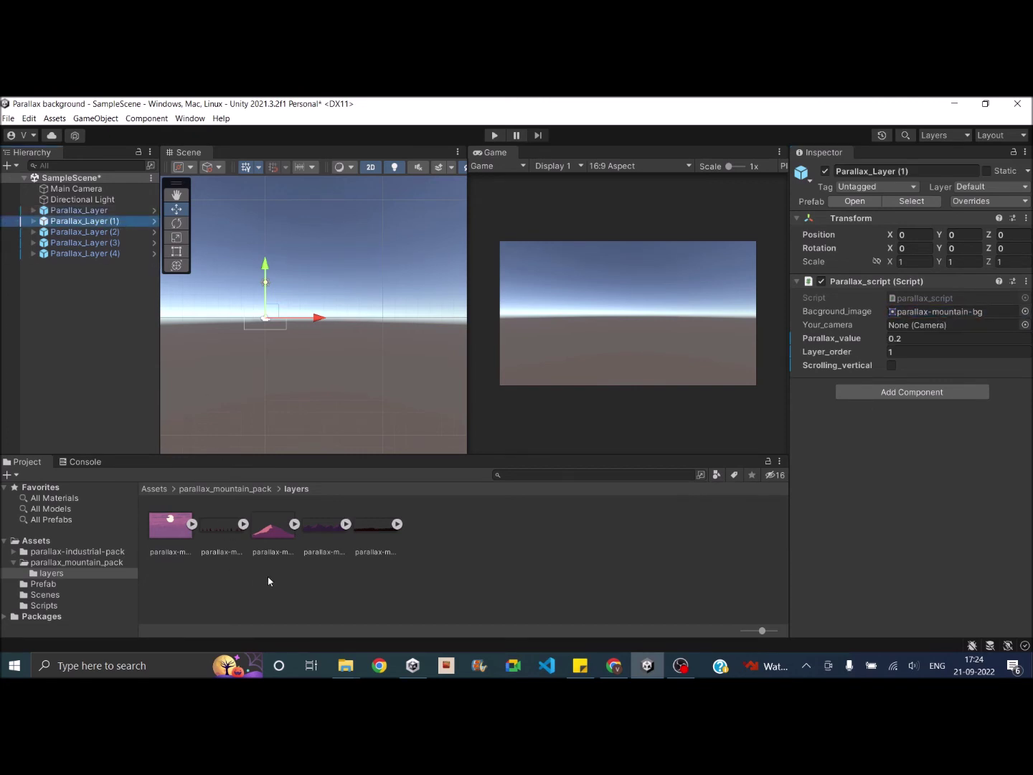
{"action": "left_click_drag", "start_coordinate": [272, 533], "coordinate": [914, 315]}
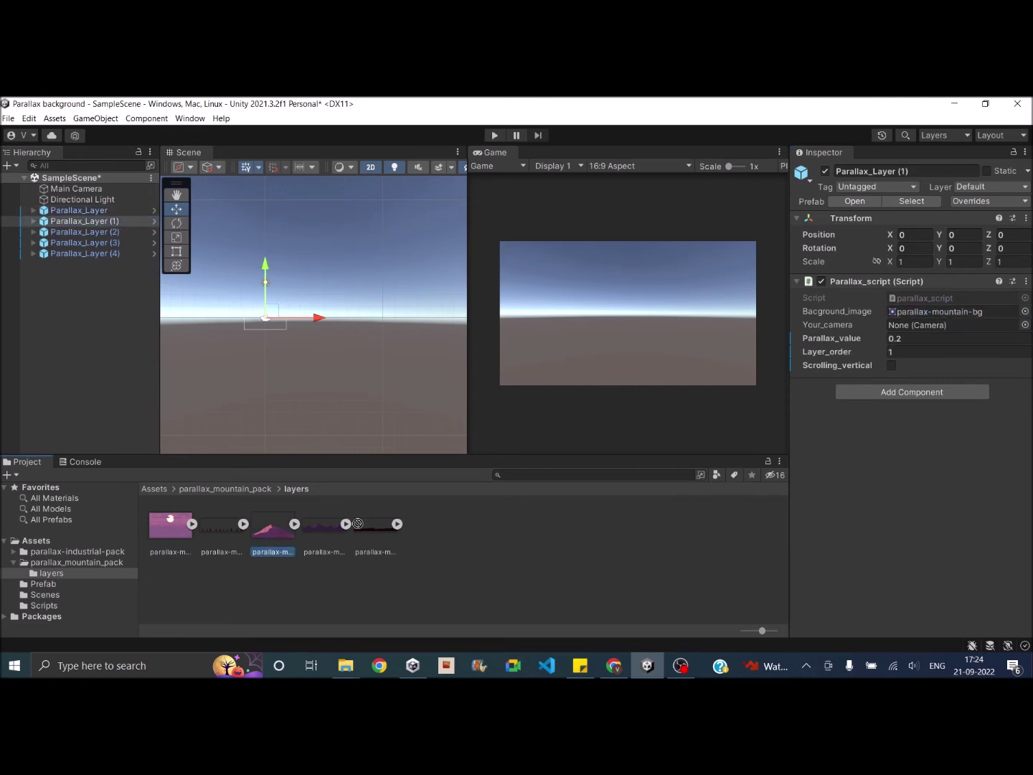
Assign the mountains, trees and foreground sprites as backgrounds of Parallax_Layer (2), (3) and (4)
{"action": "left_click", "coordinate": [96, 232]}
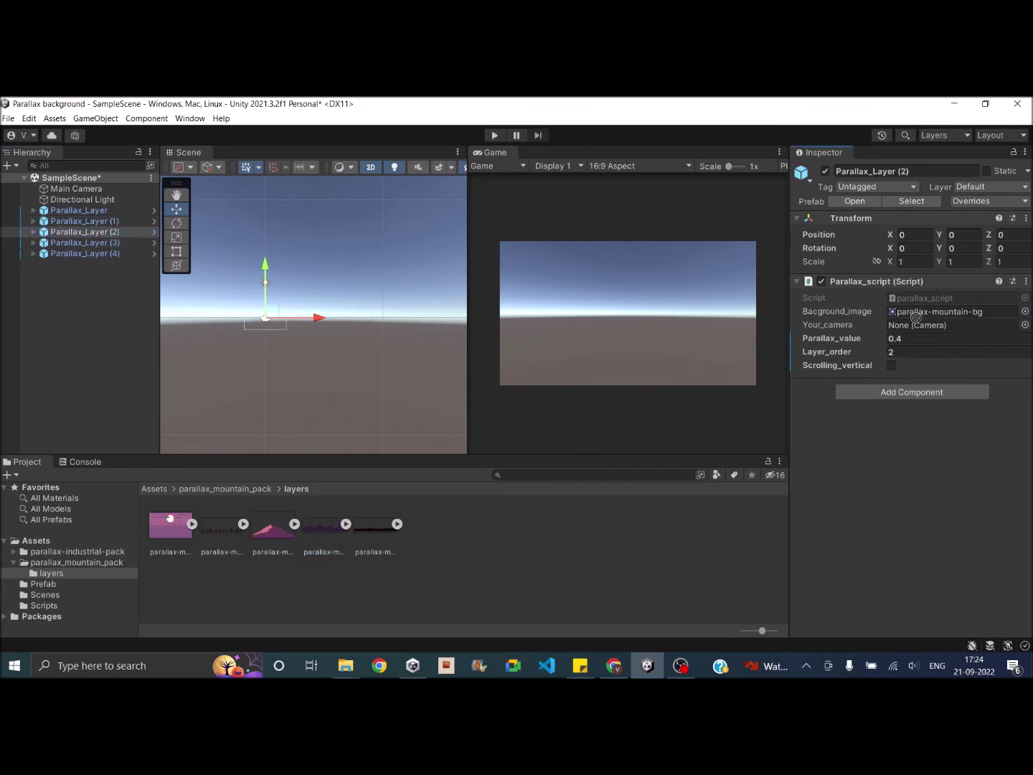
{"action": "left_click_drag", "start_coordinate": [320, 533], "coordinate": [923, 313]}
{"action": "left_click", "coordinate": [95, 242]}
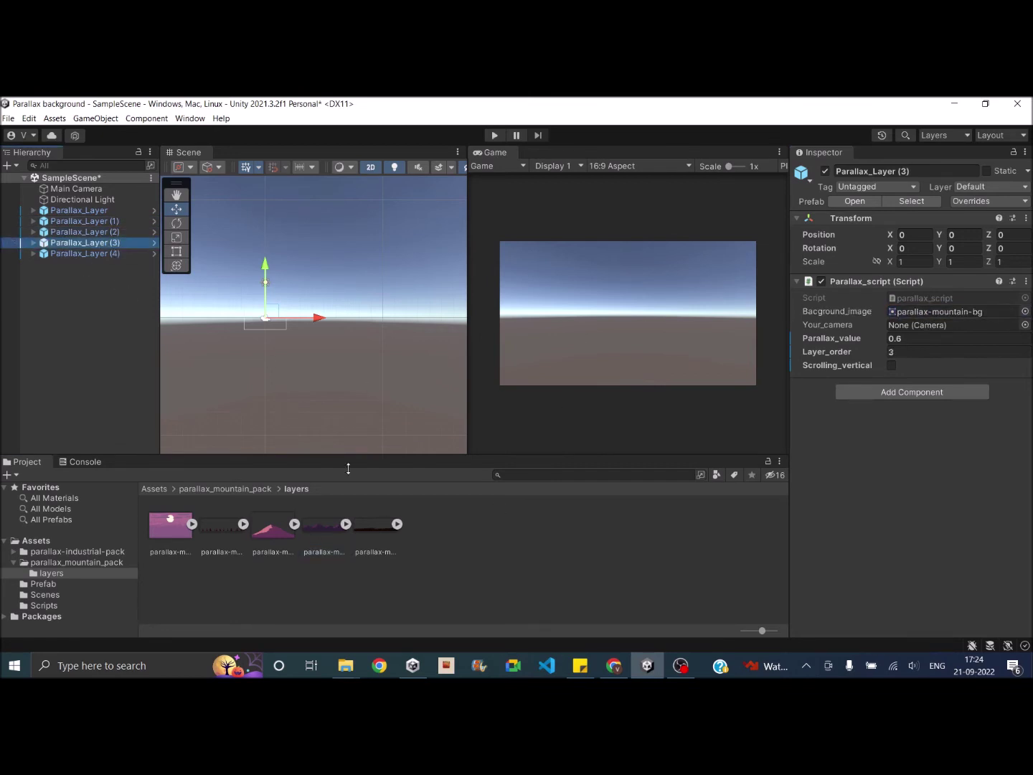
{"action": "mouse_move", "coordinate": [374, 533]}
{"action": "left_mouse_down"}
{"action": "mouse_move", "coordinate": [912, 370]}
{"action": "mouse_move", "coordinate": [921, 314]}
{"action": "left_mouse_up"}
{"action": "left_click", "coordinate": [110, 254]}
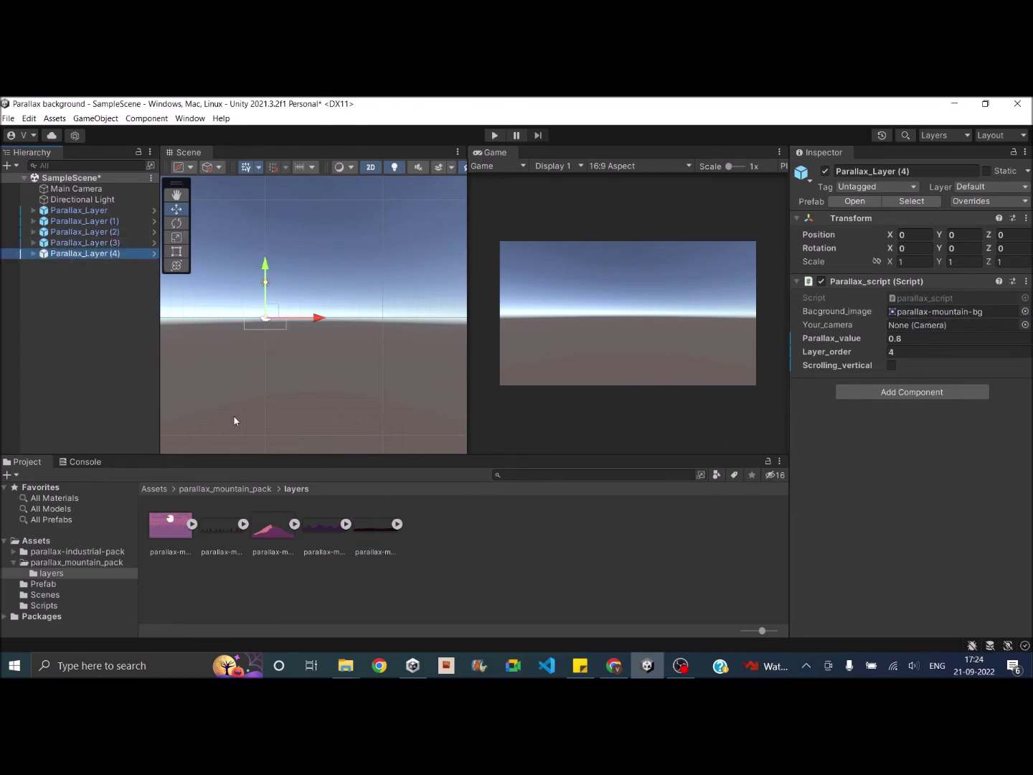
{"action": "left_click_drag", "start_coordinate": [217, 526], "coordinate": [920, 314]}
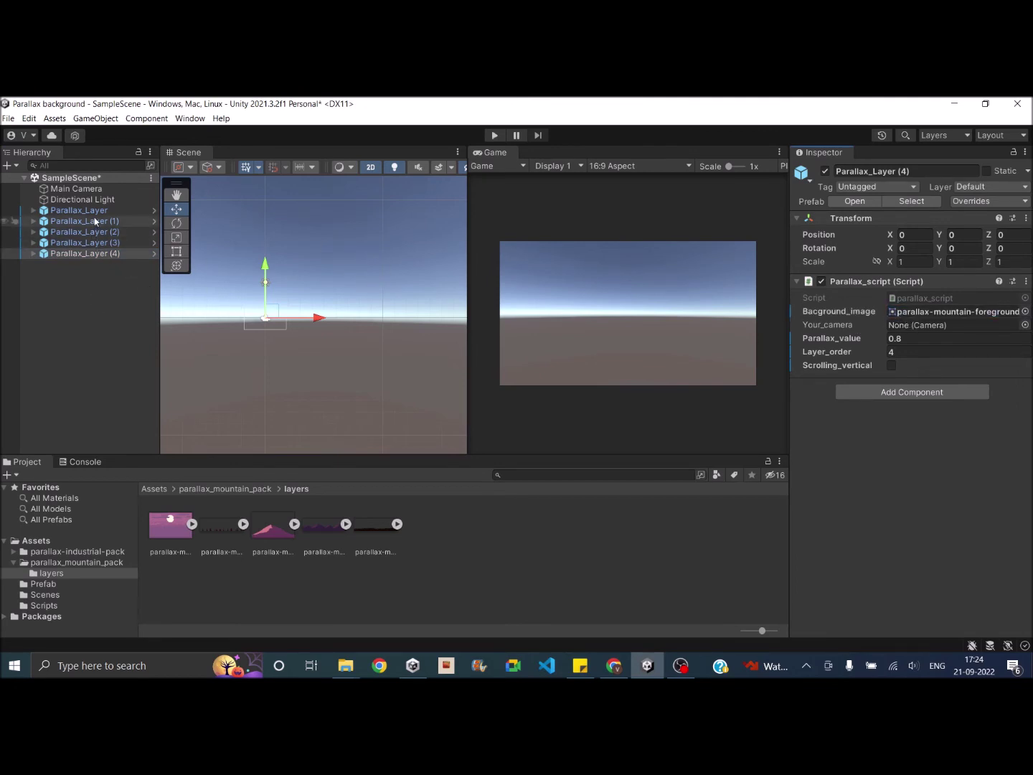
Link Main Camera into the Your_camera field of all five Parallax_Layer instances
{"action": "left_click", "coordinate": [73, 211]}
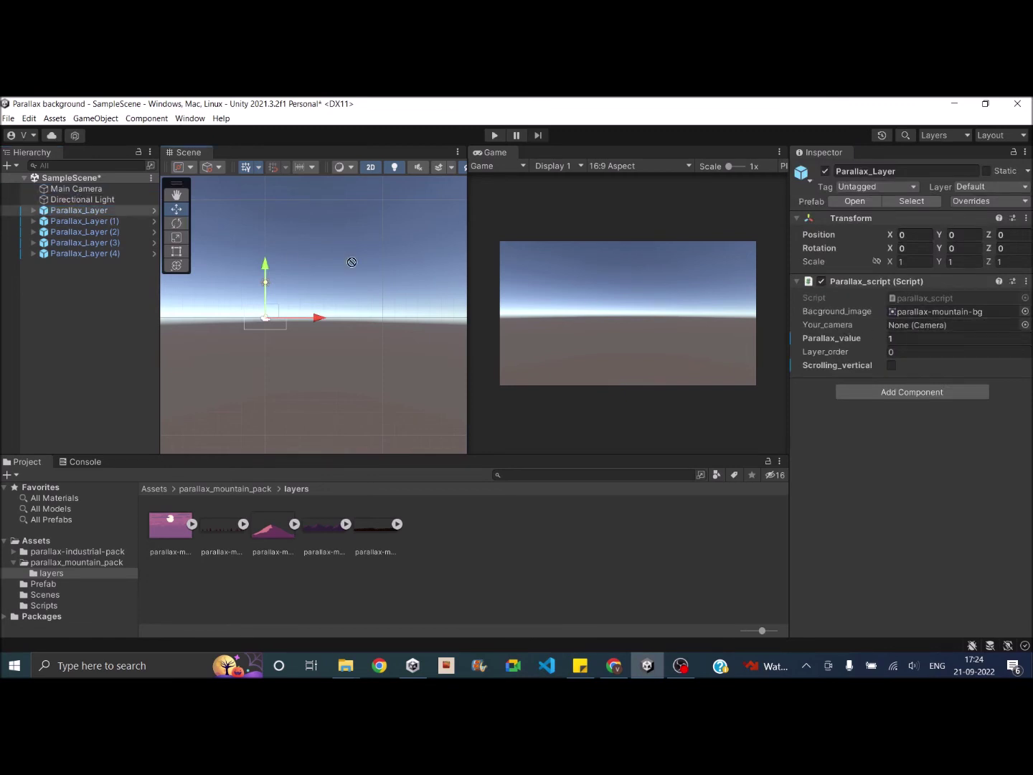
{"action": "left_click_drag", "start_coordinate": [78, 191], "coordinate": [960, 325]}
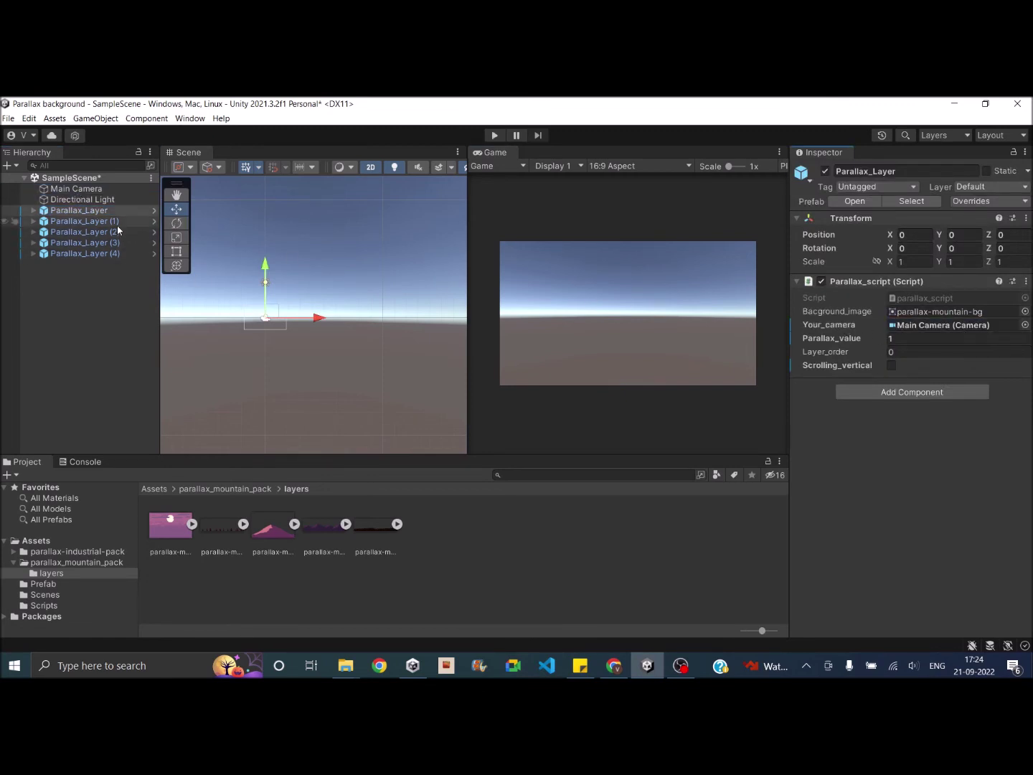
{"action": "left_click", "coordinate": [84, 220]}
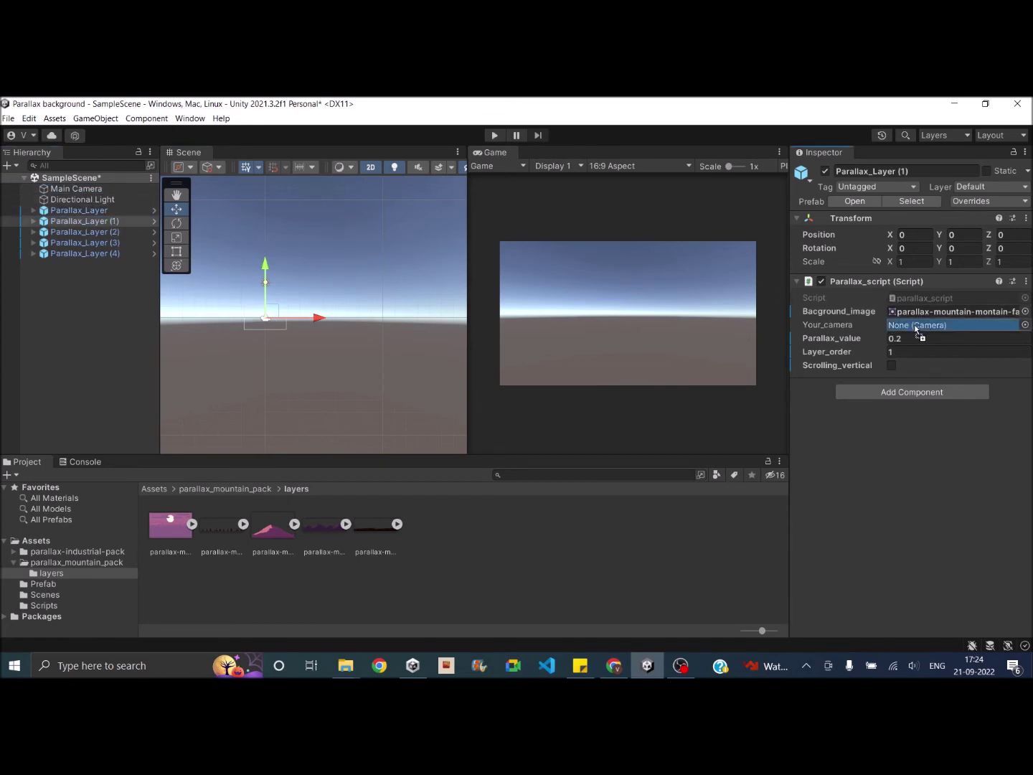
{"action": "left_click_drag", "start_coordinate": [896, 297], "coordinate": [961, 326]}
{"action": "left_click", "coordinate": [84, 231]}
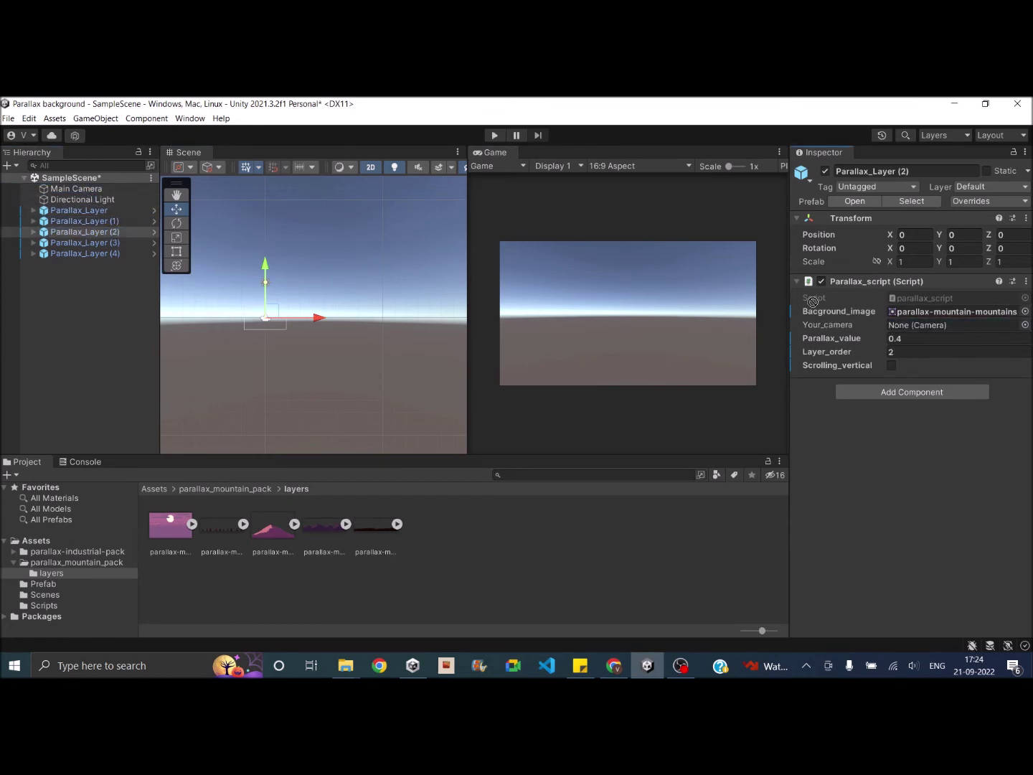
{"action": "left_click_drag", "start_coordinate": [89, 191], "coordinate": [912, 326]}
{"action": "left_click", "coordinate": [86, 243]}
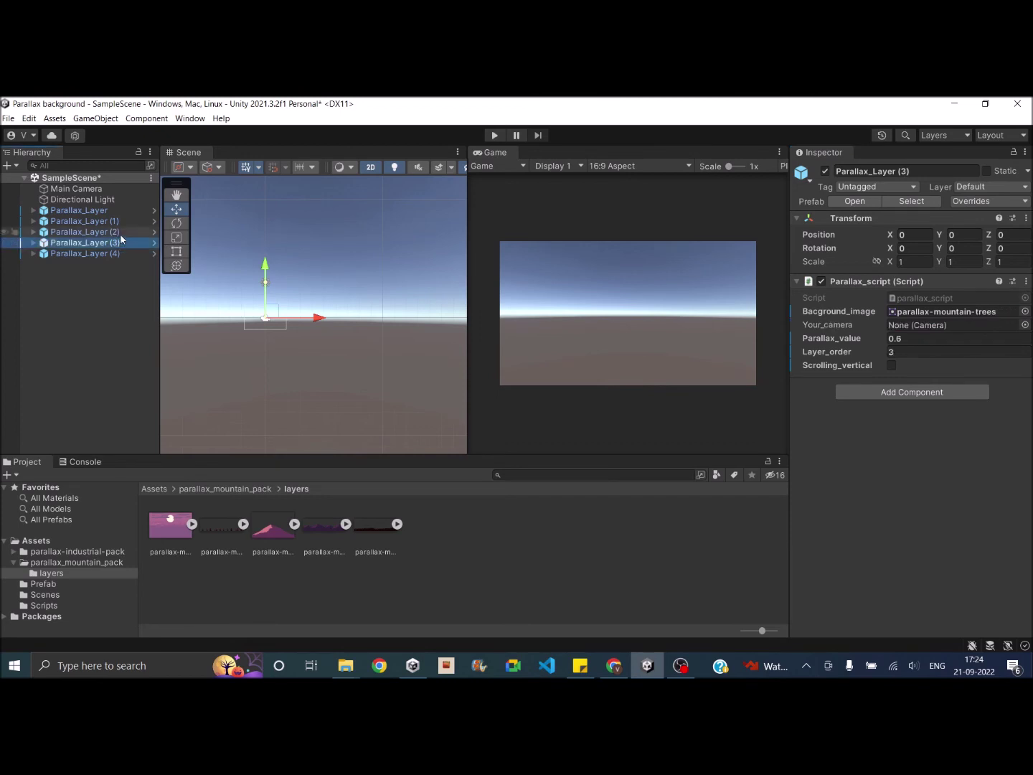
{"action": "left_click_drag", "start_coordinate": [89, 189], "coordinate": [916, 325]}
{"action": "left_click", "coordinate": [86, 253]}
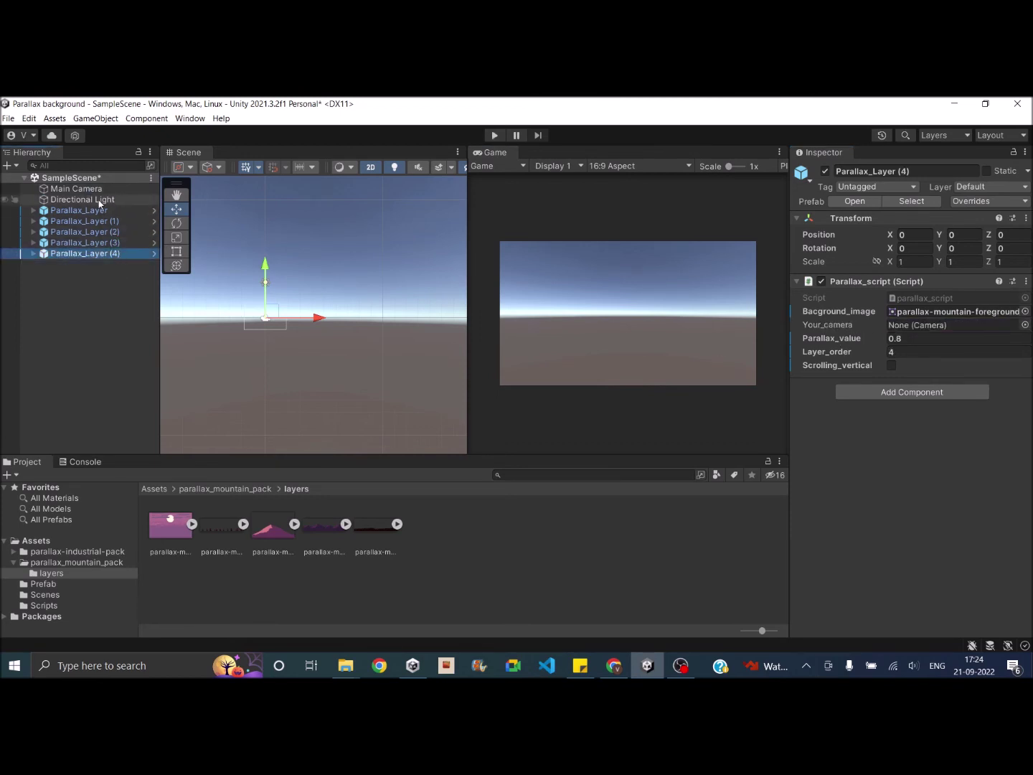
{"action": "left_click_drag", "start_coordinate": [77, 188], "coordinate": [925, 327]}
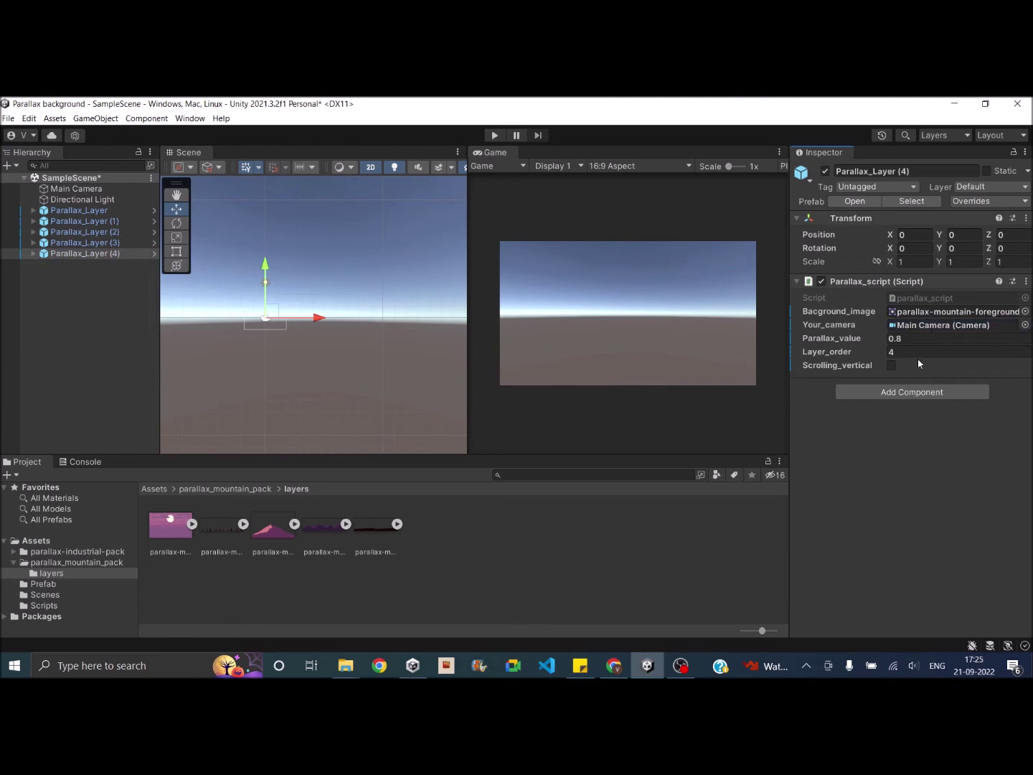
Enter Play mode to render the layered mountain scene in the Game view
{"action": "left_click", "coordinate": [494, 135]}
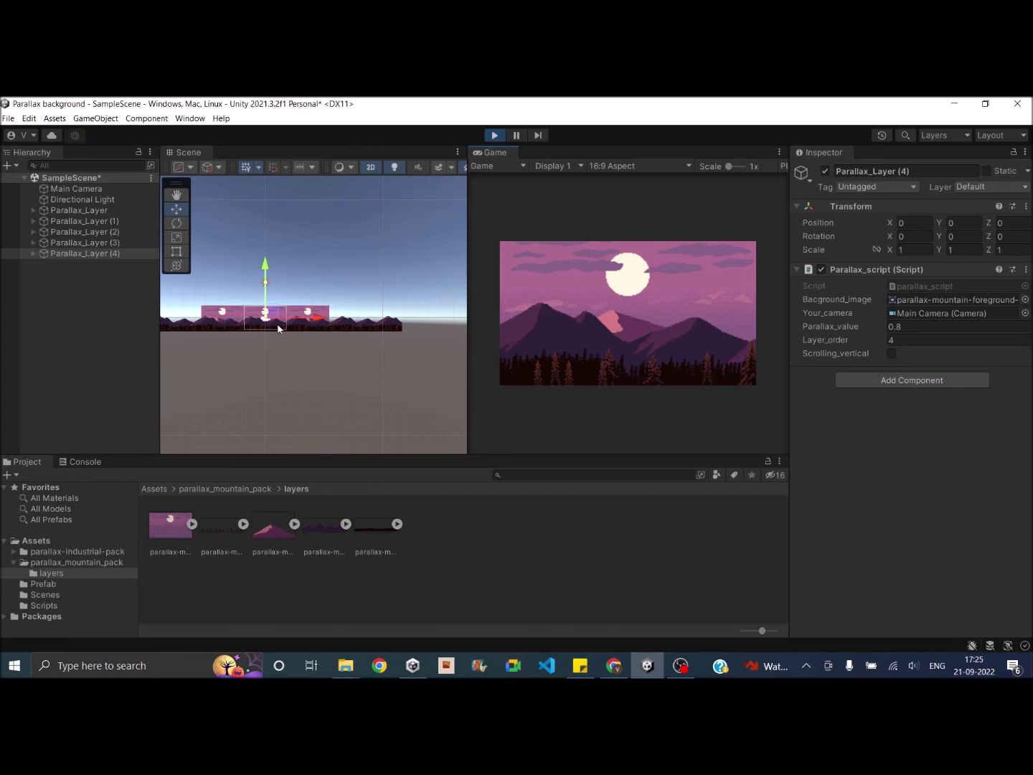
Slide Main Camera right, left and right again along X to see the layers scroll at differing speeds
{"action": "left_click", "coordinate": [97, 190]}
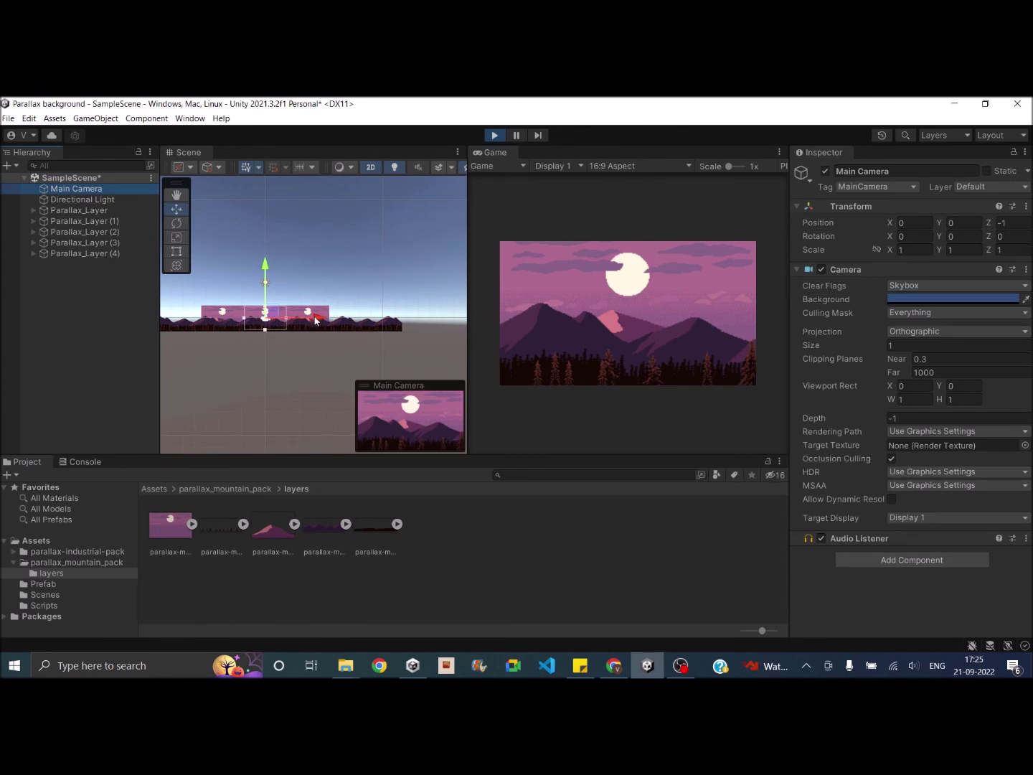
{"action": "left_click_drag", "start_coordinate": [315, 320], "coordinate": [529, 325]}
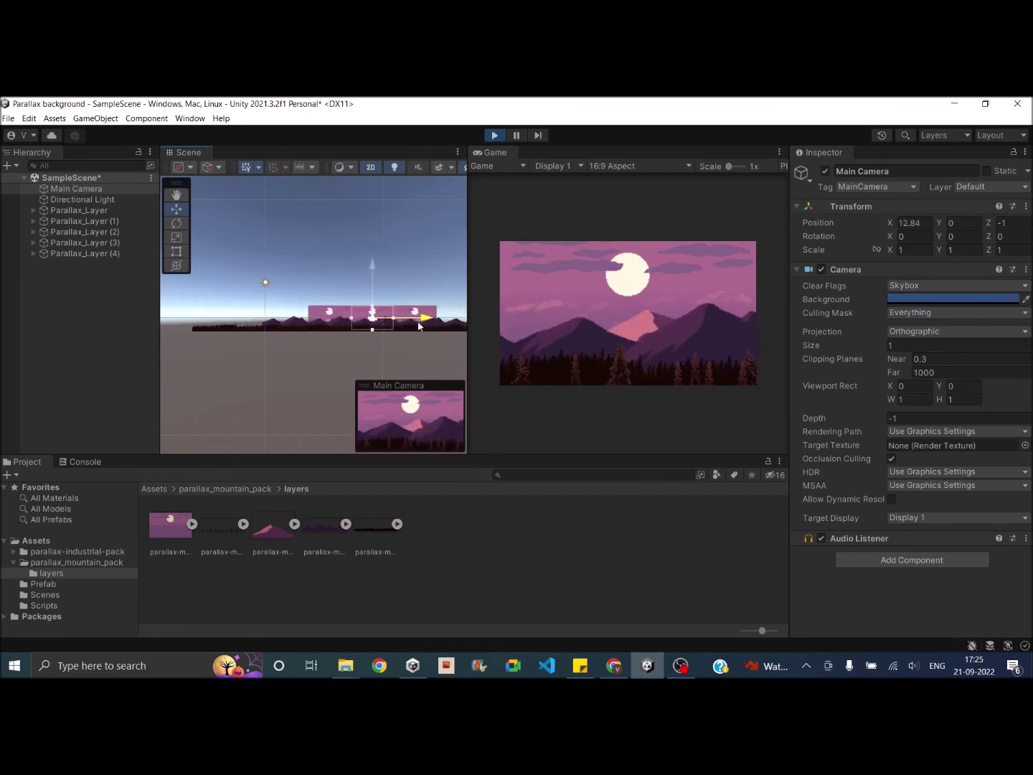
{"action": "left_click_drag", "start_coordinate": [419, 326], "coordinate": [280, 338]}
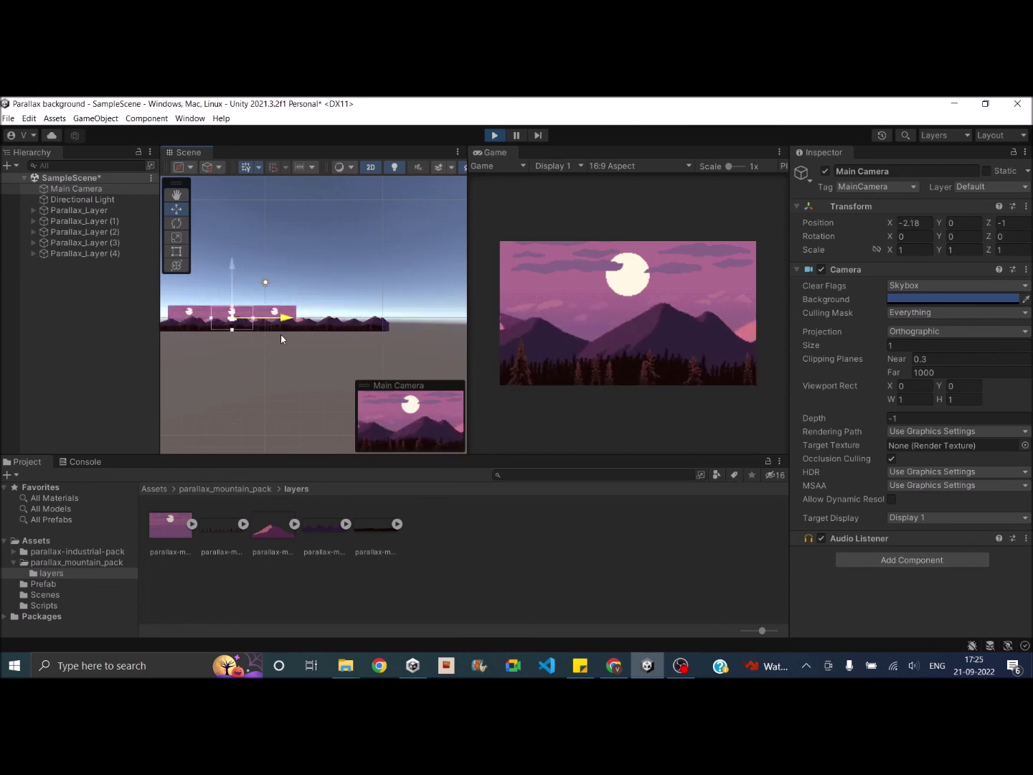
{"action": "left_click_drag", "start_coordinate": [280, 338], "coordinate": [338, 339]}
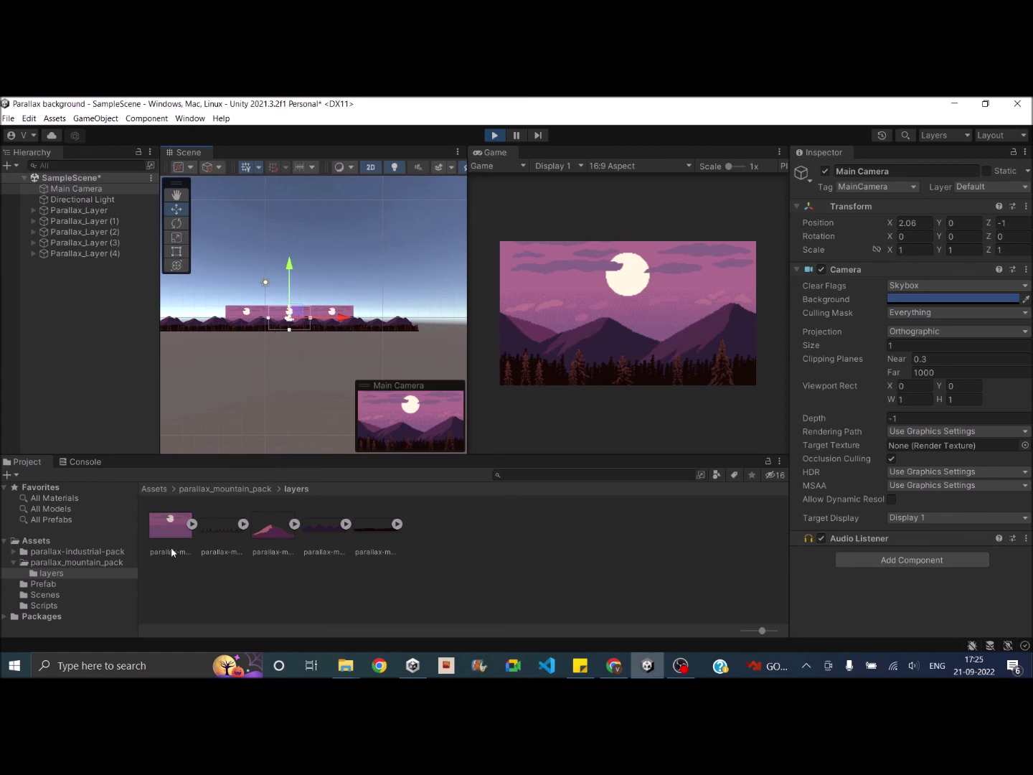
Show the parallax-mountain-bg sprite's import settings with Pixels Per Unit 75 in the Inspector
{"action": "left_click", "coordinate": [172, 528]}
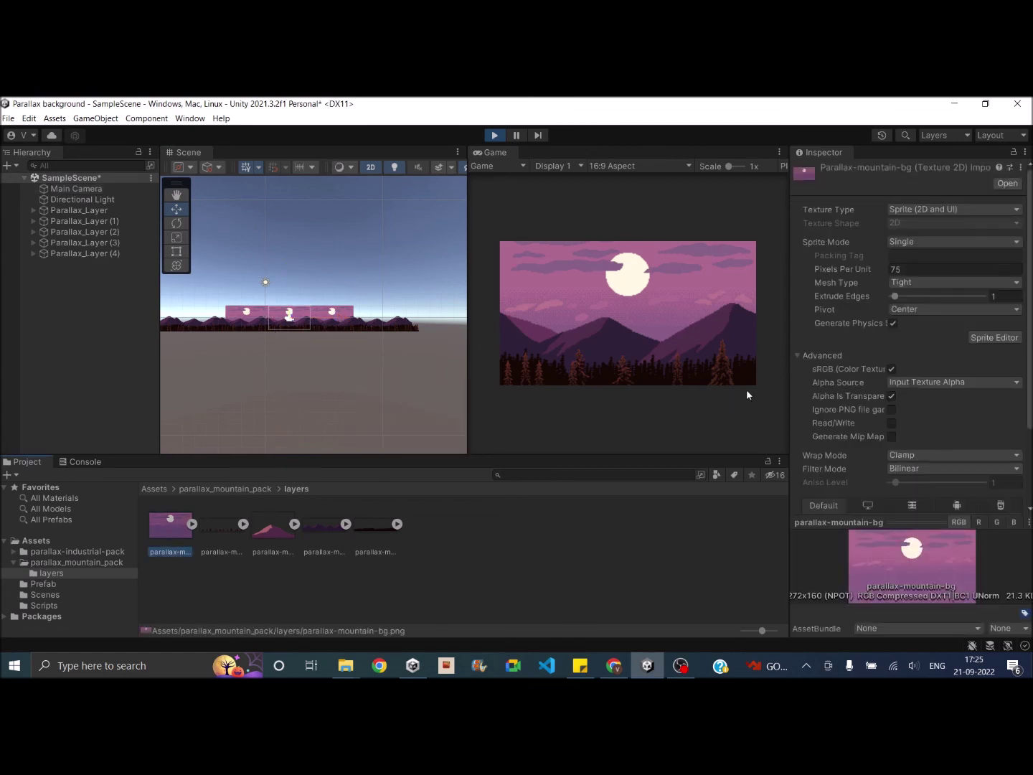